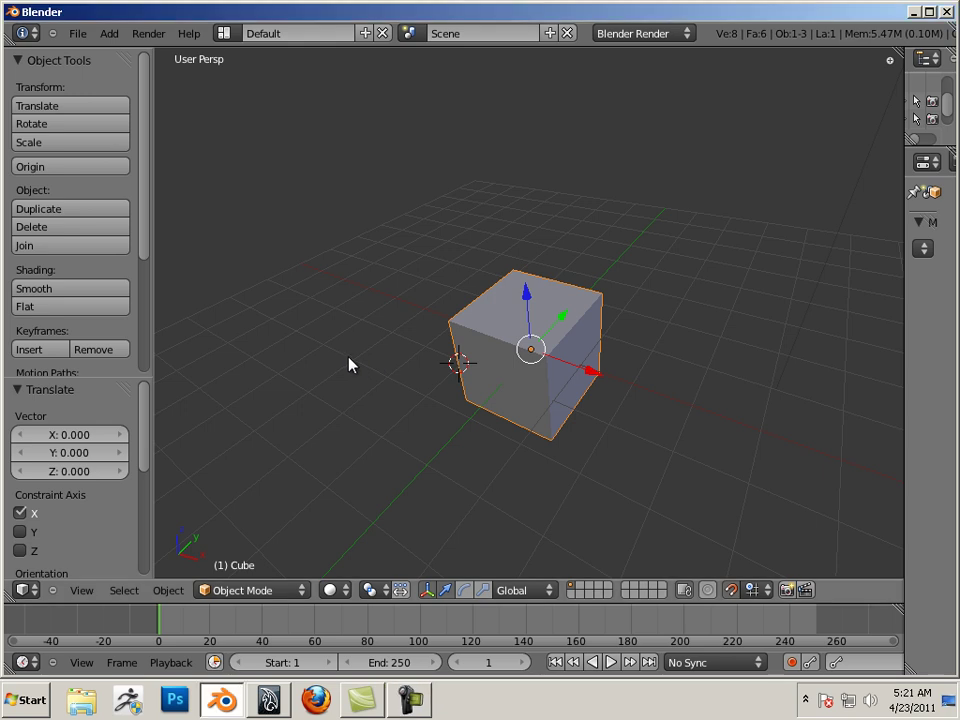
Orbit and zoom around the default Cube, then widen the properties area beside the 3D view.
{"action": "middle_click_drag", "start_coordinate": [381, 371], "coordinate": [543, 384]}
{"action": "mouse_move", "coordinate": [541, 384]}
{"action": "left_mouse_down"}
{"action": "mouse_move", "coordinate": [711, 375]}
{"action": "mouse_move", "coordinate": [497, 379]}
{"action": "mouse_move", "coordinate": [733, 388]}
{"action": "mouse_move", "coordinate": [531, 384]}
{"action": "mouse_move", "coordinate": [703, 399]}
{"action": "mouse_move", "coordinate": [306, 388]}
{"action": "mouse_move", "coordinate": [545, 398]}
{"action": "left_mouse_up"}
{"action": "middle_click_drag", "start_coordinate": [557, 427], "coordinate": [632, 364]}
{"action": "scroll", "coordinate": [521, 336], "scroll_direction": "down", "scroll_amount": 2}
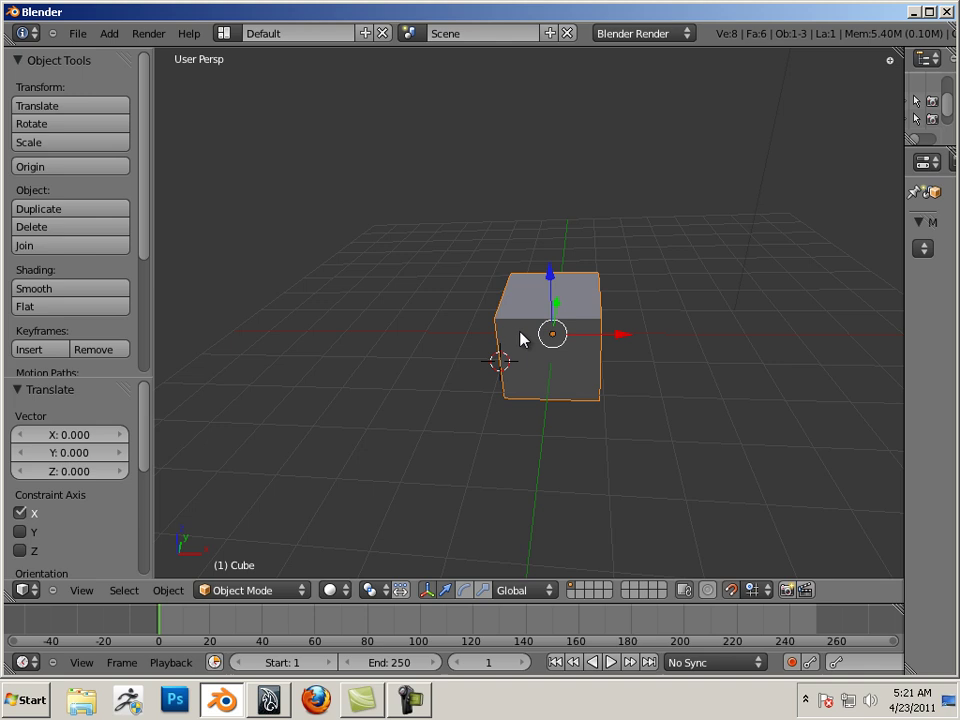
{"action": "middle_click_drag", "start_coordinate": [521, 336], "coordinate": [615, 346]}
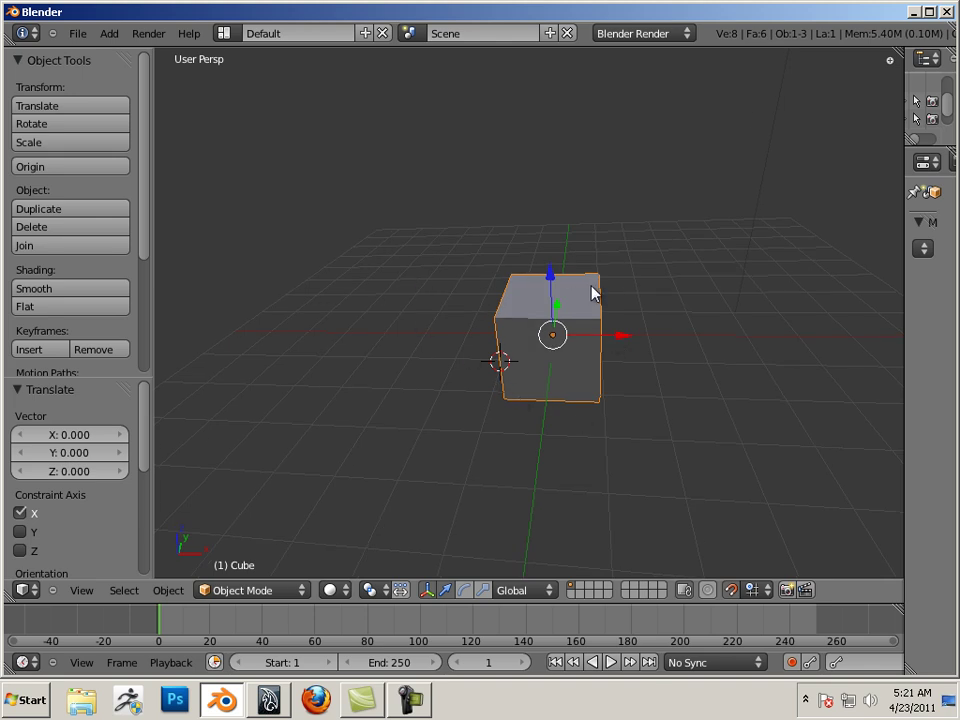
{"action": "scroll", "coordinate": [574, 306], "scroll_direction": "up", "scroll_amount": 2}
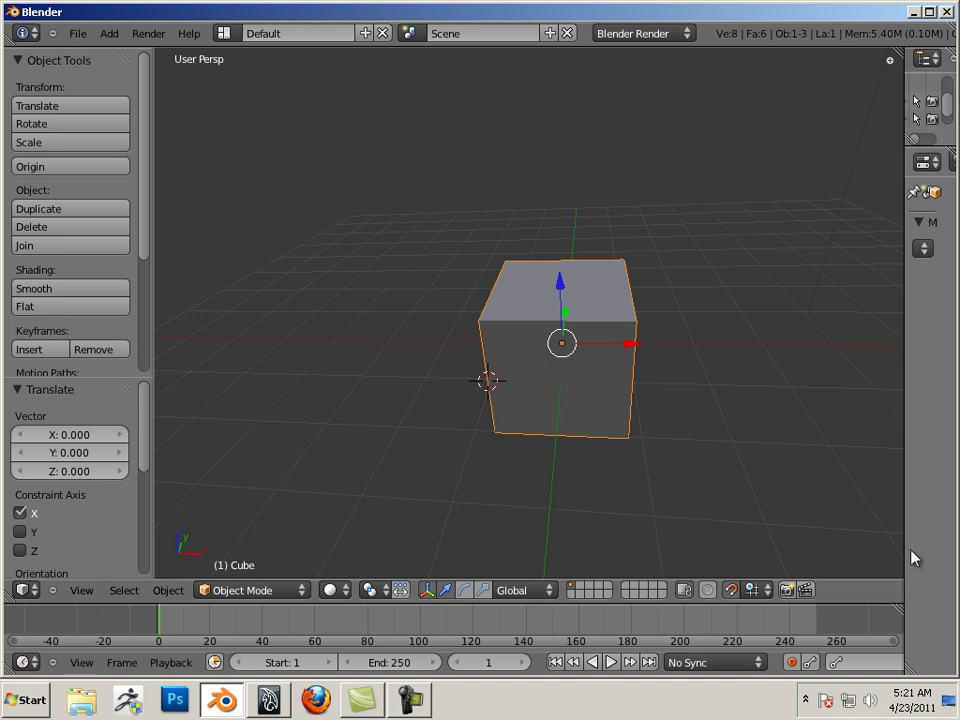
{"action": "left_click_drag", "start_coordinate": [900, 546], "coordinate": [727, 520]}
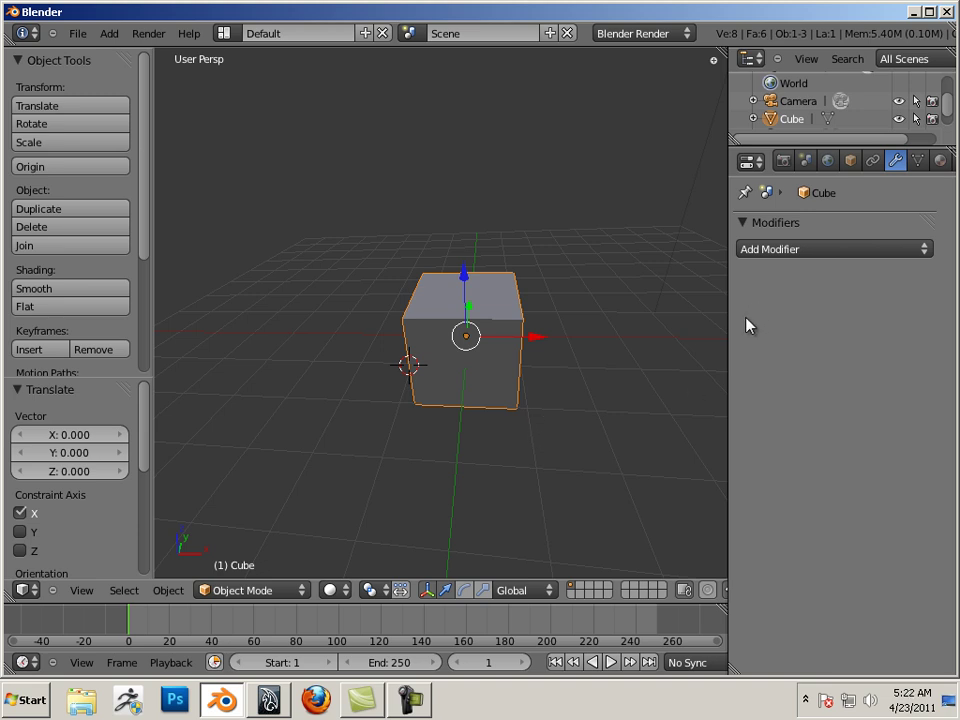
Add a UV sphere and shift it 3 units along X.
{"action": "left_click", "coordinate": [110, 36]}
{"action": "mouse_move", "coordinate": [124, 58]}
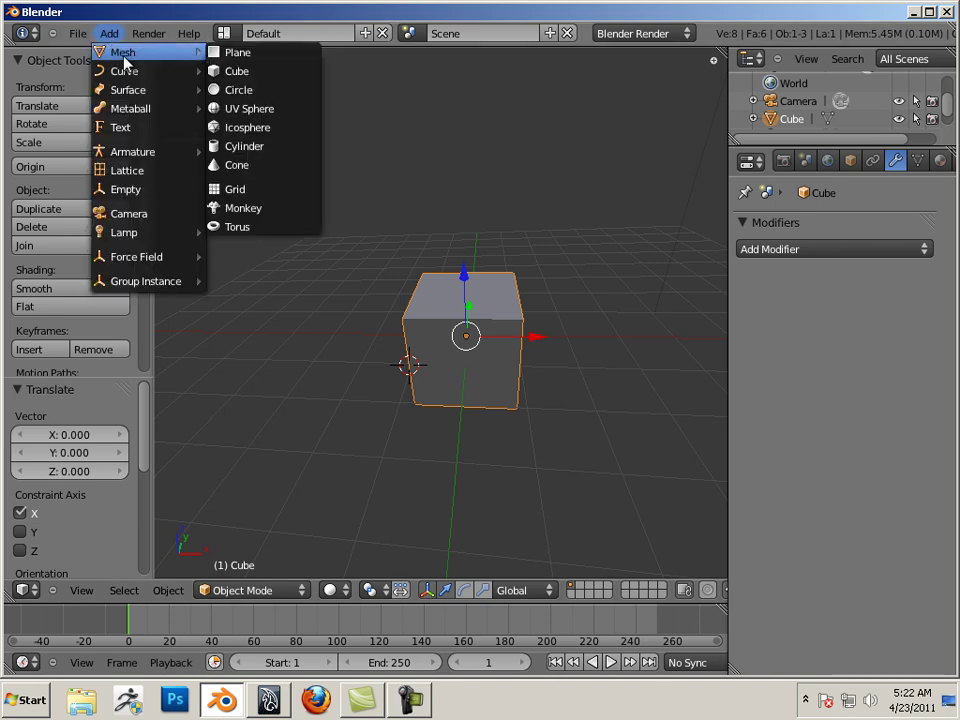
{"action": "left_click", "coordinate": [252, 109]}
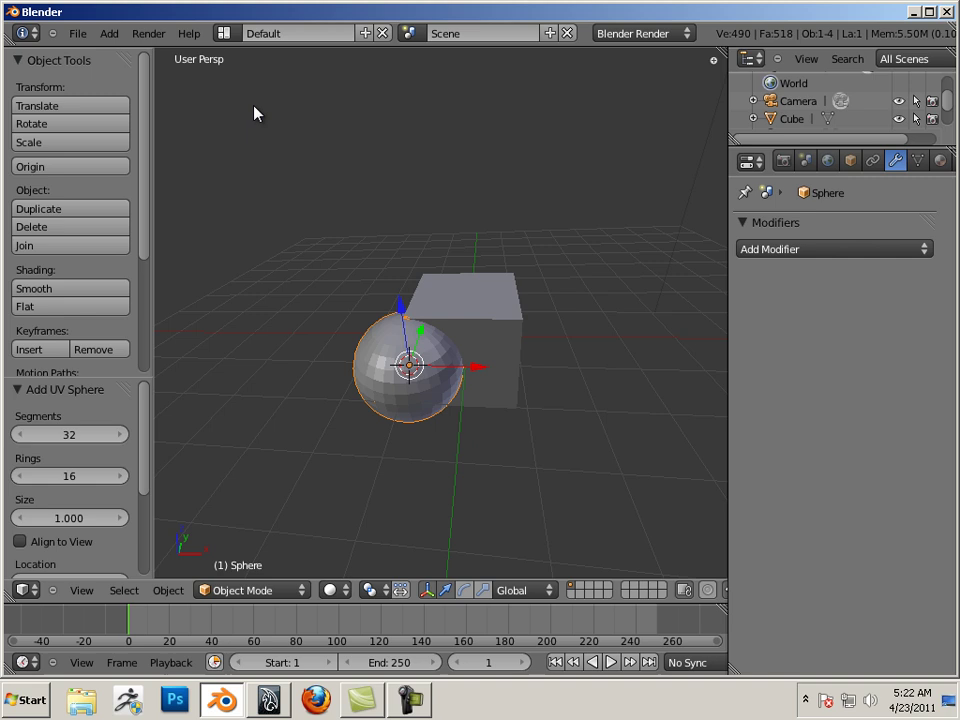
{"action": "key", "text": "g"}
{"action": "key", "text": "x"}
{"action": "key", "text": "3"}
{"action": "key", "text": "Return"}
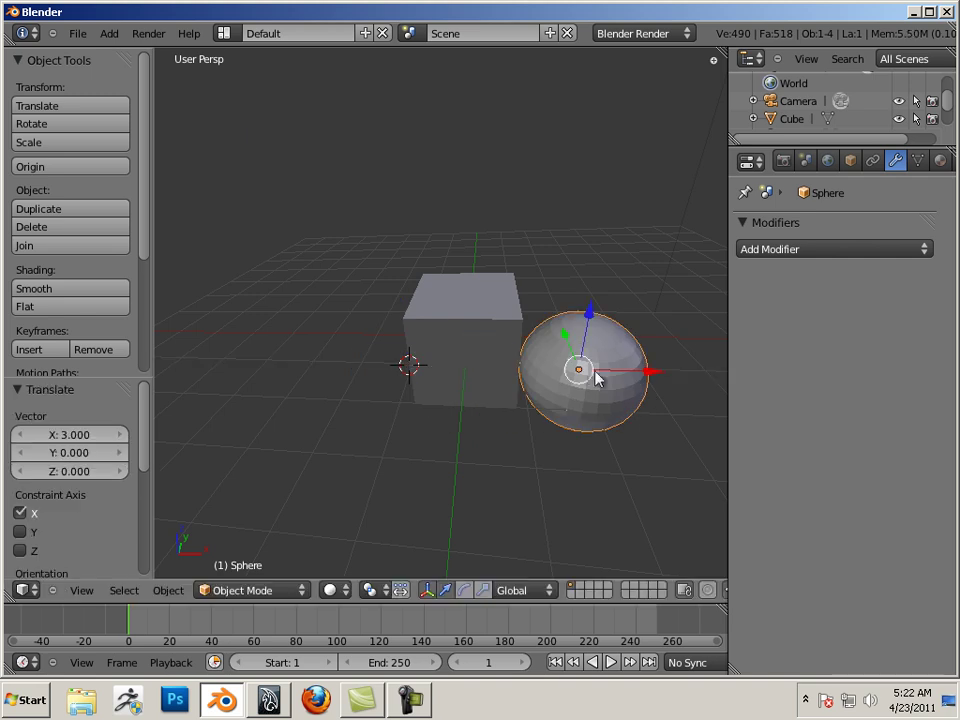
Try repositioning the sphere, including a vertical move along Z.
{"action": "key", "text": "g"}
{"action": "left_click", "coordinate": [610, 343]}
{"action": "key", "text": "g"}
{"action": "key", "text": "z"}
{"action": "left_click", "coordinate": [589, 304]}
{"action": "middle_click_drag", "start_coordinate": [589, 304], "coordinate": [561, 437]}
Place the sphere one unit along Y, right beside the cube.
{"action": "key", "text": "g"}
{"action": "left_click", "coordinate": [598, 413]}
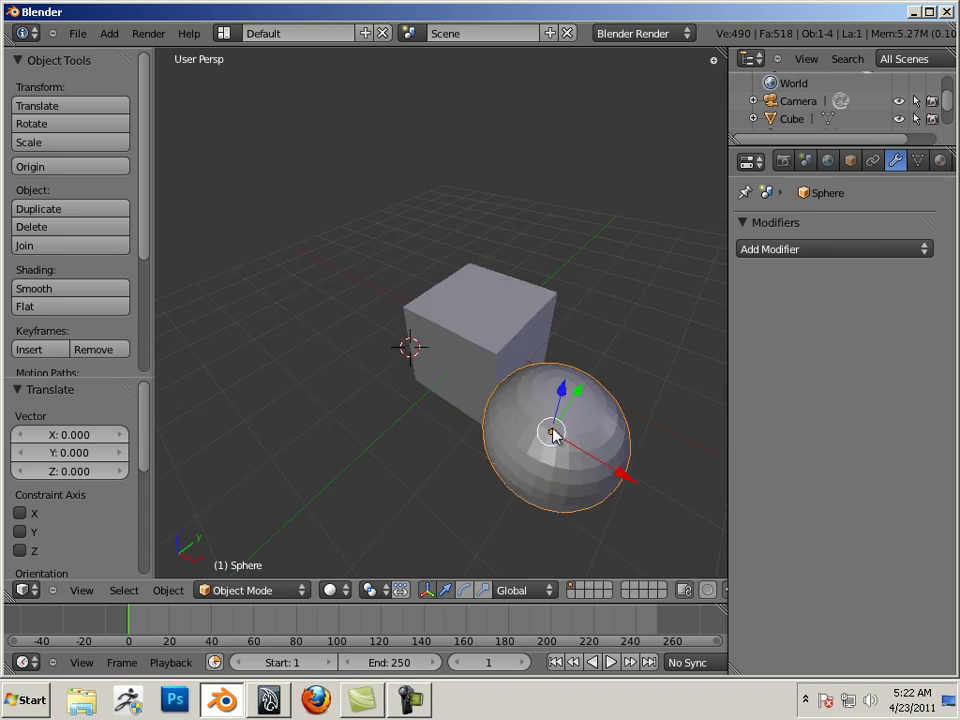
{"action": "key", "text": "g"}
{"action": "key", "text": "y"}
{"action": "left_click", "coordinate": [557, 407]}
Orbit and zoom the view around the cube and sphere.
{"action": "middle_click_drag", "start_coordinate": [557, 407], "coordinate": [557, 386]}
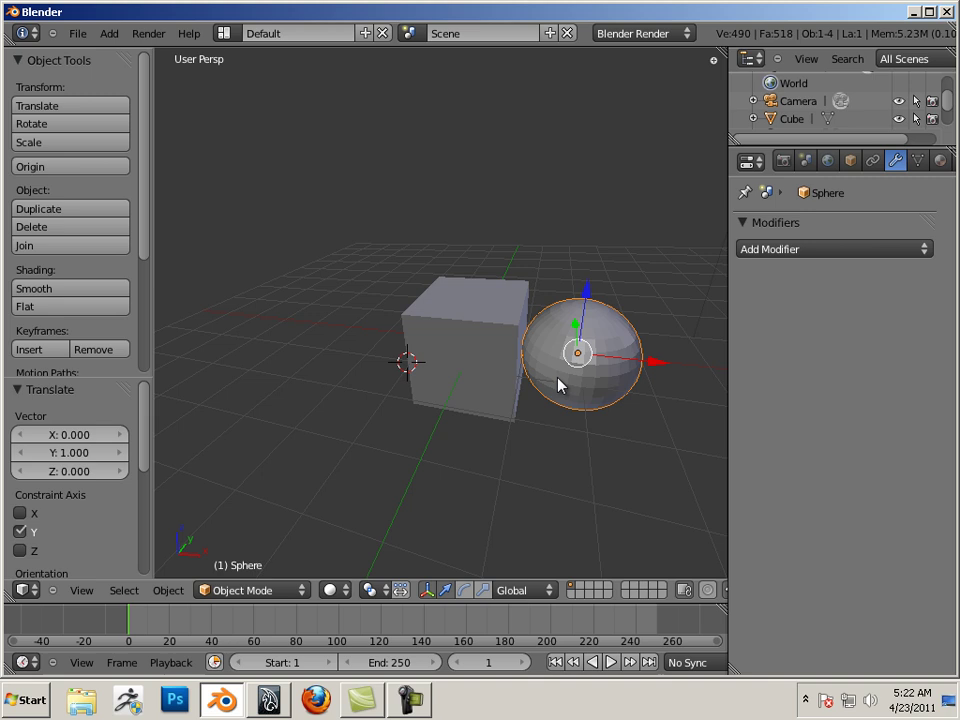
{"action": "scroll", "coordinate": [546, 385], "scroll_direction": "up", "scroll_amount": 4}
{"action": "scroll", "coordinate": [460, 360], "scroll_direction": "down", "scroll_amount": 5}
{"action": "middle_click_drag", "start_coordinate": [386, 332], "coordinate": [416, 349]}
{"action": "scroll", "coordinate": [514, 371], "scroll_direction": "up", "scroll_amount": 3}
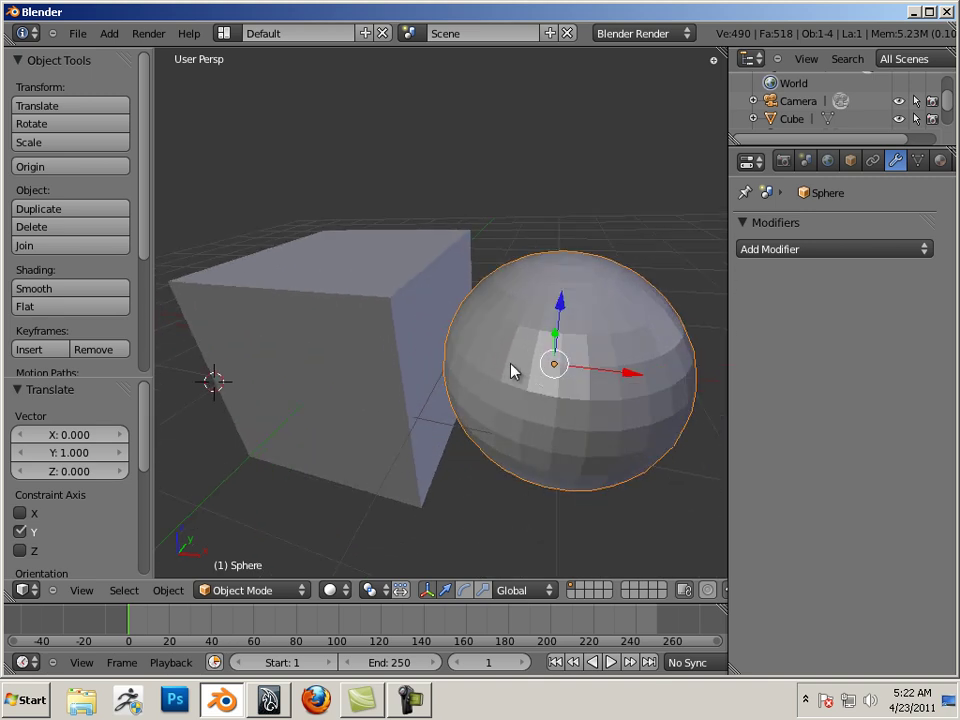
{"action": "middle_click_drag", "start_coordinate": [477, 369], "coordinate": [454, 437]}
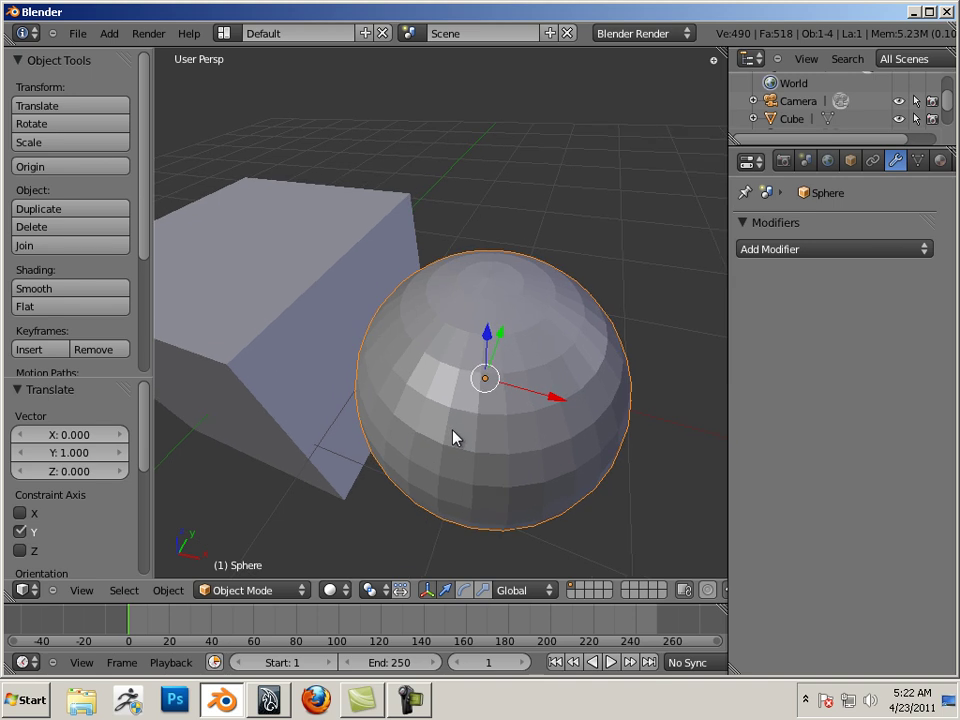
{"action": "scroll", "coordinate": [454, 437], "scroll_direction": "up", "scroll_amount": 2}
{"action": "left_click", "coordinate": [337, 591]}
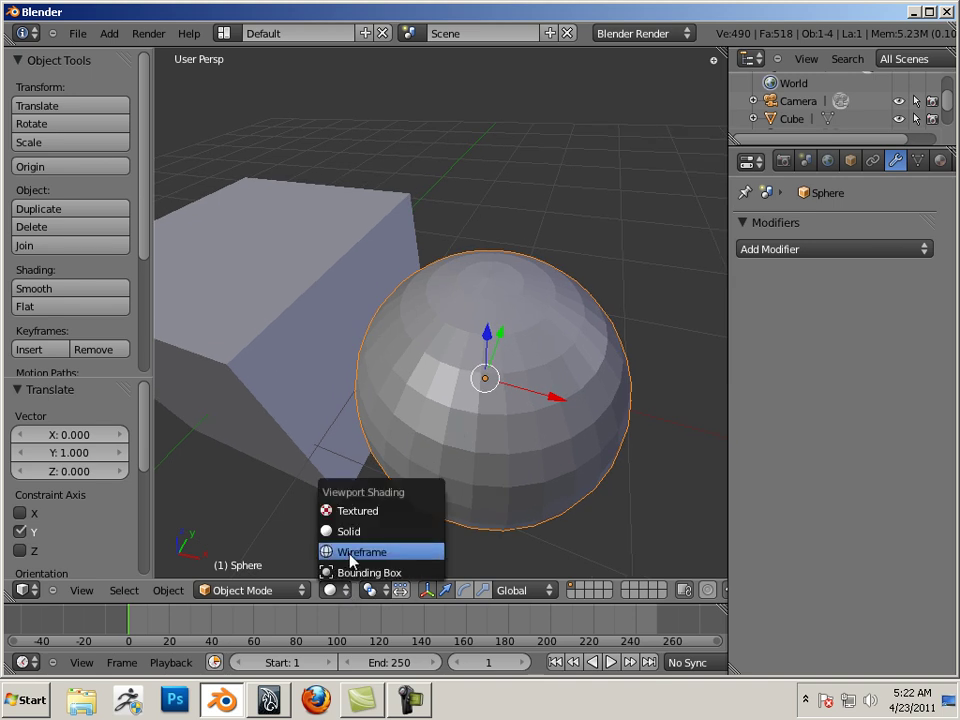
{"action": "left_click", "coordinate": [328, 553]}
{"action": "scroll", "coordinate": [431, 435], "scroll_direction": "up", "scroll_amount": 4}
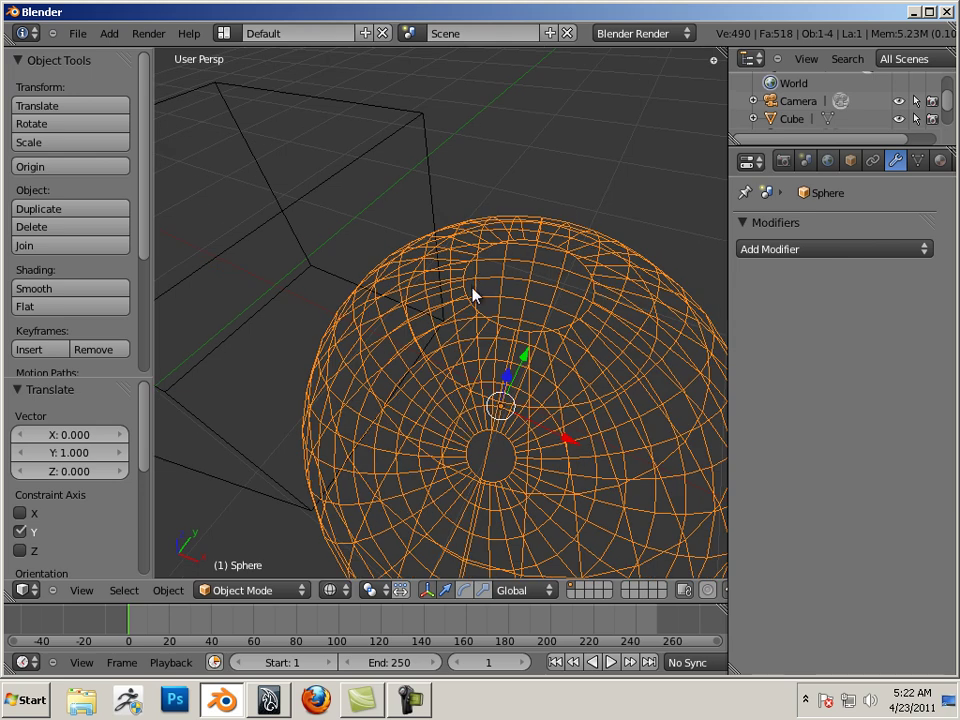
{"action": "mouse_move", "coordinate": [474, 295]}
{"action": "middle_mouse_down"}
{"action": "mouse_move", "coordinate": [521, 332]}
{"action": "mouse_move", "coordinate": [553, 326]}
{"action": "mouse_move", "coordinate": [596, 339]}
{"action": "mouse_move", "coordinate": [616, 311]}
{"action": "mouse_move", "coordinate": [559, 238]}
{"action": "mouse_move", "coordinate": [493, 279]}
{"action": "mouse_move", "coordinate": [444, 229]}
{"action": "mouse_move", "coordinate": [483, 263]}
{"action": "mouse_move", "coordinate": [527, 272]}
{"action": "mouse_move", "coordinate": [484, 306]}
{"action": "middle_mouse_up"}
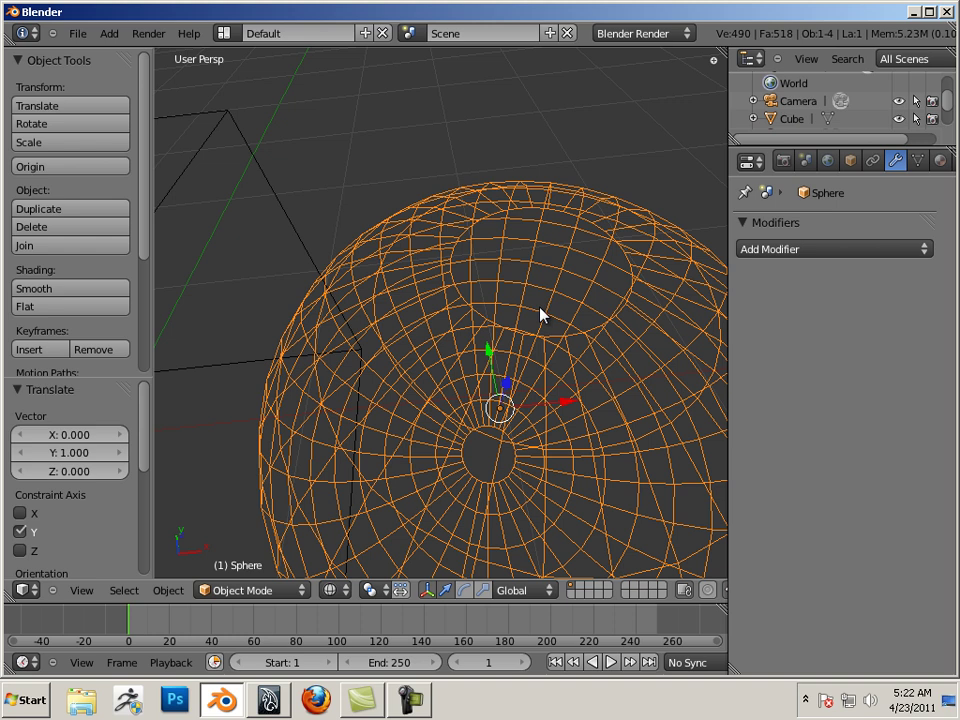
{"action": "left_click", "coordinate": [340, 598]}
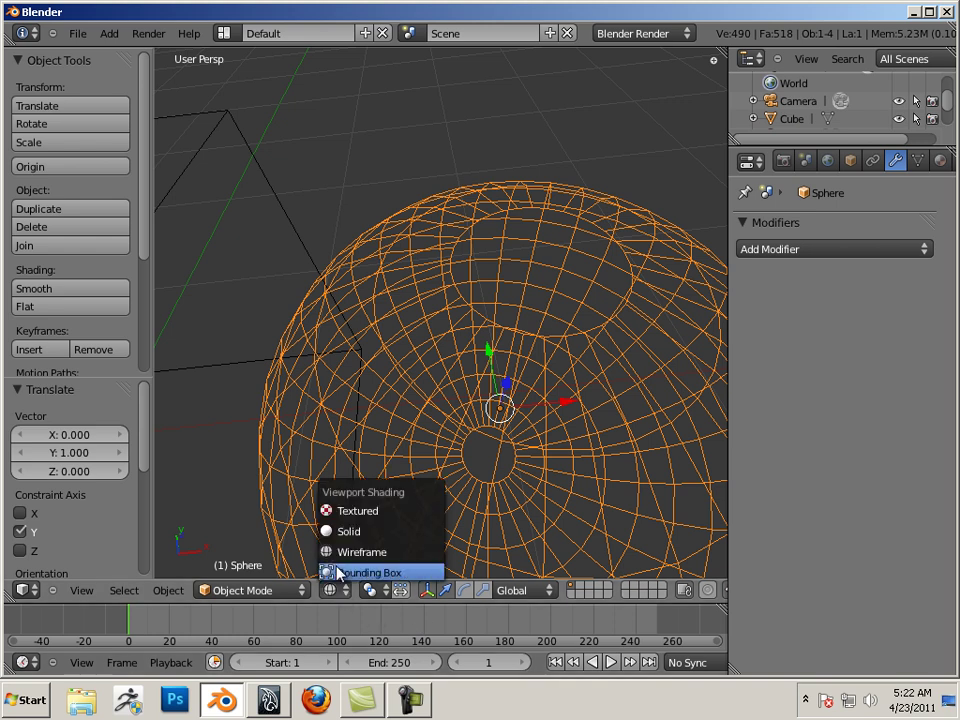
{"action": "left_click", "coordinate": [338, 529]}
{"action": "middle_click_drag", "start_coordinate": [425, 378], "coordinate": [566, 310]}
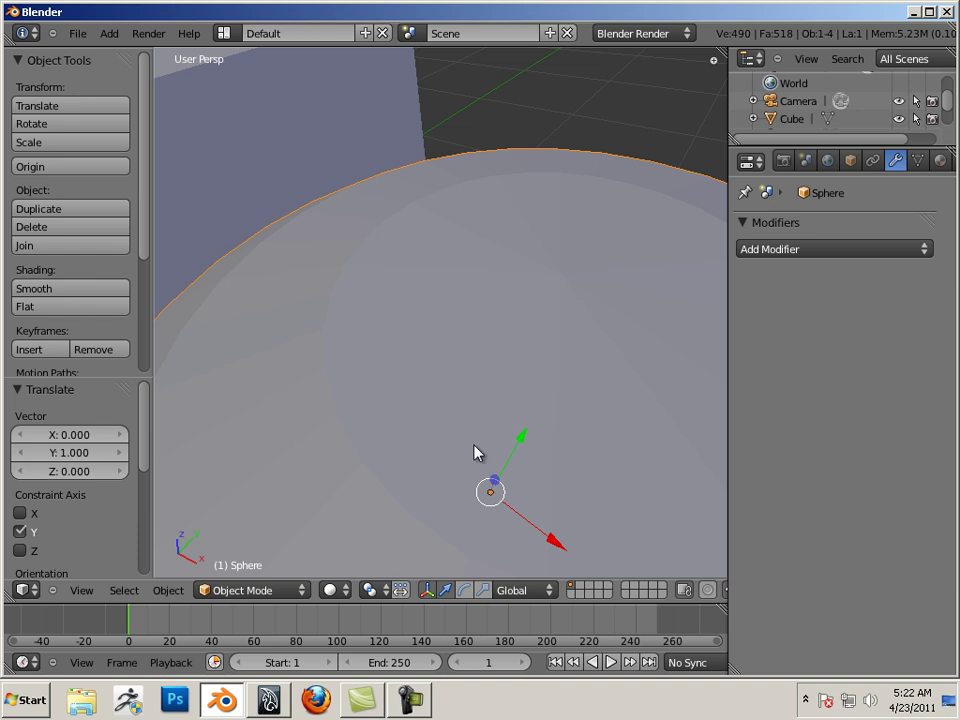
Enter Edit Mode in vertex select and select only the sphere's top pole vertex.
{"action": "key", "text": "Tab"}
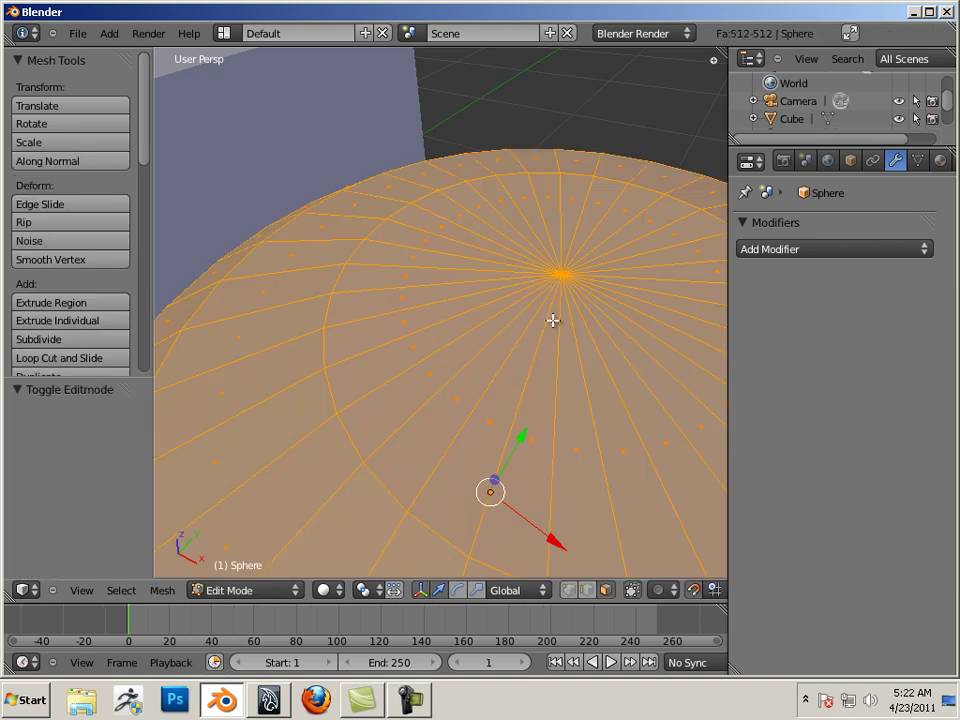
{"action": "left_click", "coordinate": [568, 590]}
{"action": "left_click", "coordinate": [558, 272]}
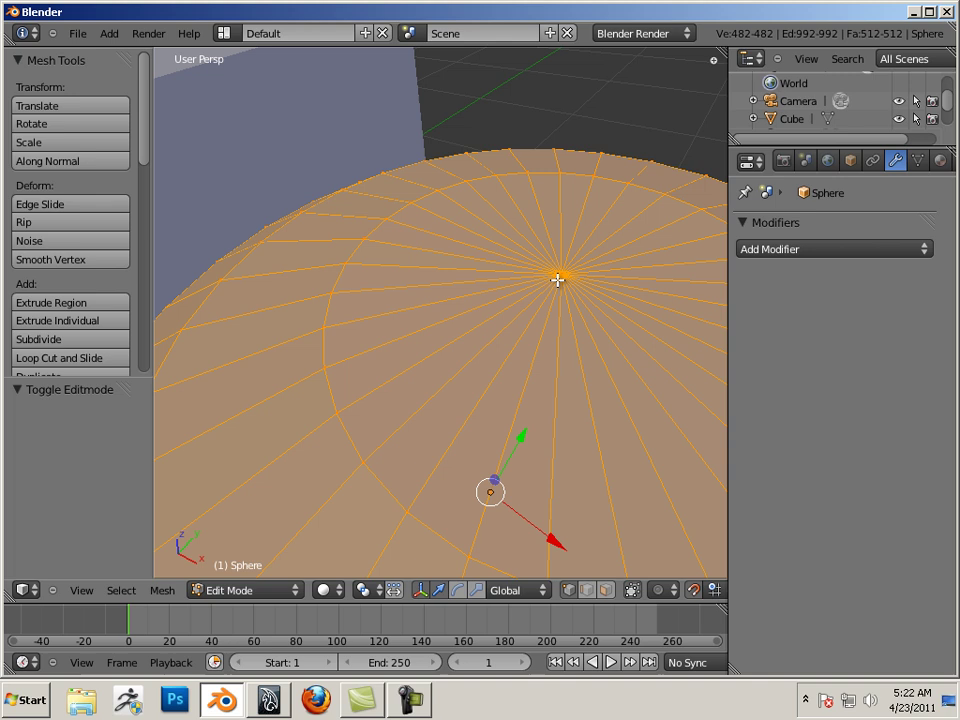
{"action": "right_click", "coordinate": [558, 272]}
{"action": "scroll", "coordinate": [540, 290], "scroll_direction": "down", "scroll_amount": 4}
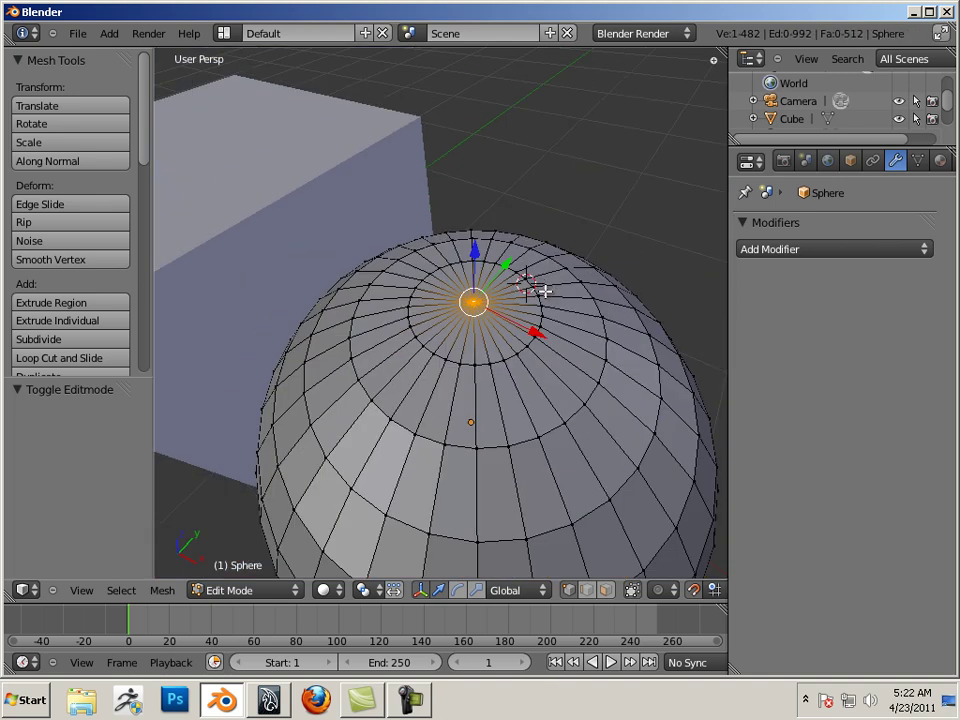
{"action": "middle_click_drag", "start_coordinate": [540, 290], "coordinate": [553, 240]}
Pull the pole vertex up into a cone with snapping off, then lower it back.
{"action": "left_click_drag", "start_coordinate": [481, 198], "coordinate": [480, 124]}
{"action": "left_click", "coordinate": [693, 590]}
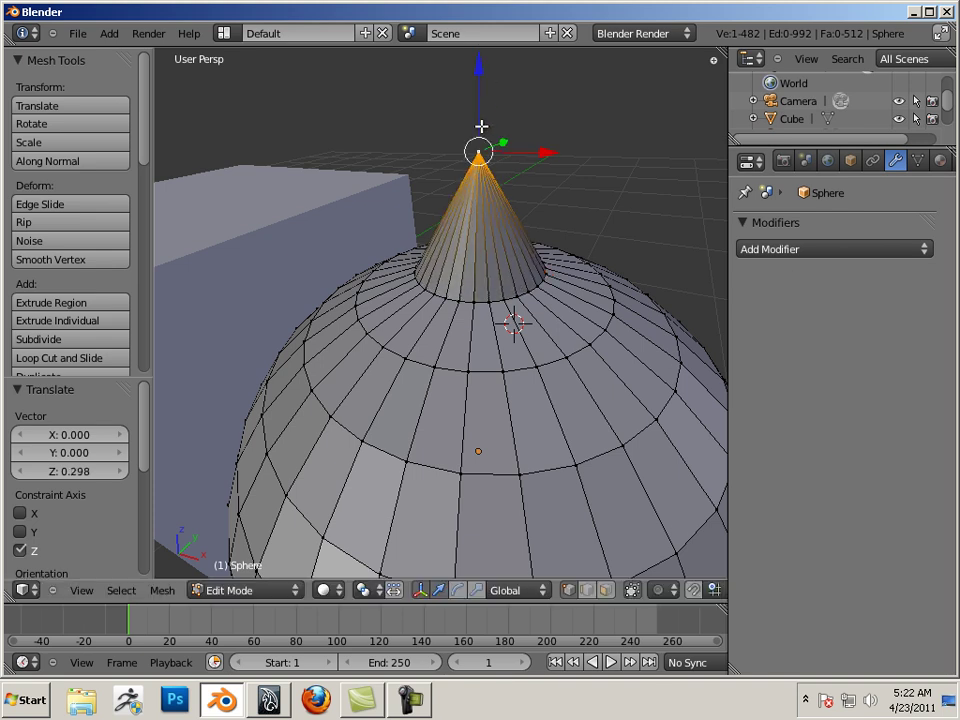
{"action": "scroll", "coordinate": [508, 279], "scroll_direction": "up", "scroll_amount": 4}
{"action": "scroll", "coordinate": [527, 351], "scroll_direction": "down", "scroll_amount": 4}
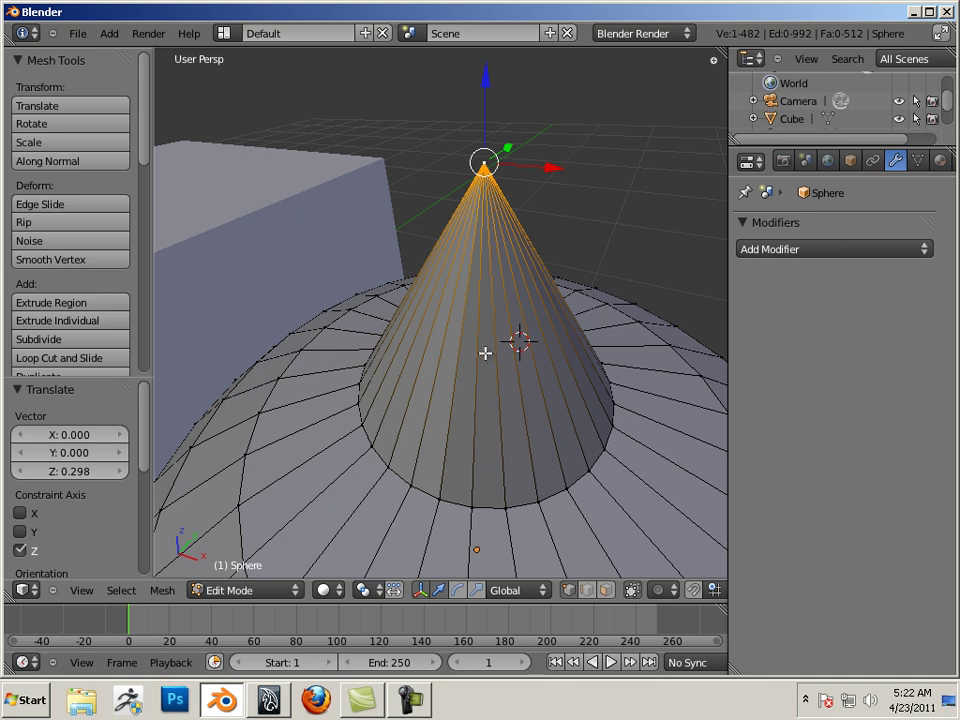
{"action": "mouse_move", "coordinate": [478, 360]}
{"action": "middle_mouse_down"}
{"action": "mouse_move", "coordinate": [531, 392]}
{"action": "mouse_move", "coordinate": [474, 369]}
{"action": "mouse_move", "coordinate": [491, 317]}
{"action": "middle_mouse_up"}
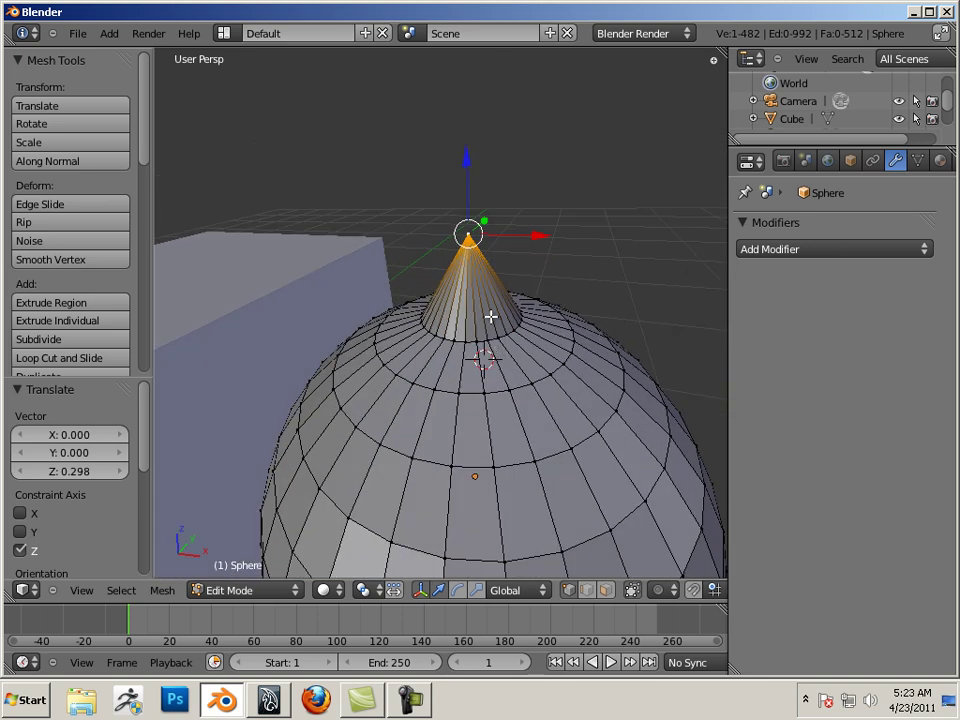
{"action": "left_click_drag", "start_coordinate": [469, 160], "coordinate": [464, 235]}
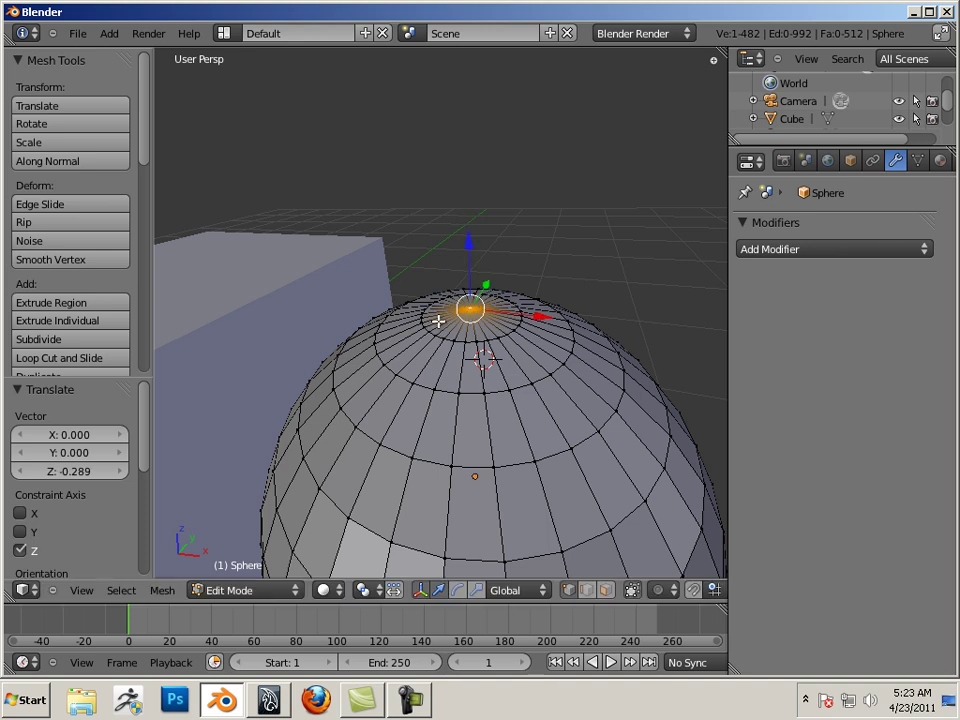
{"action": "middle_click_drag", "start_coordinate": [437, 321], "coordinate": [525, 304]}
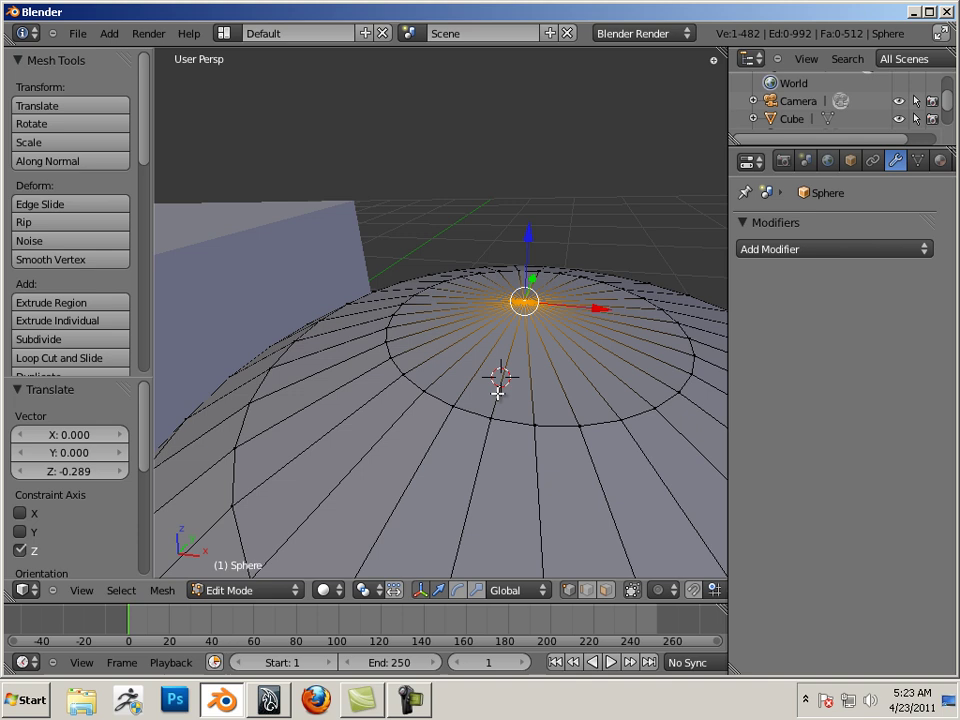
Move the top pole vertex along Z, settling it slightly down at -0.120.
{"action": "key", "text": "g"}
{"action": "key", "text": "z"}
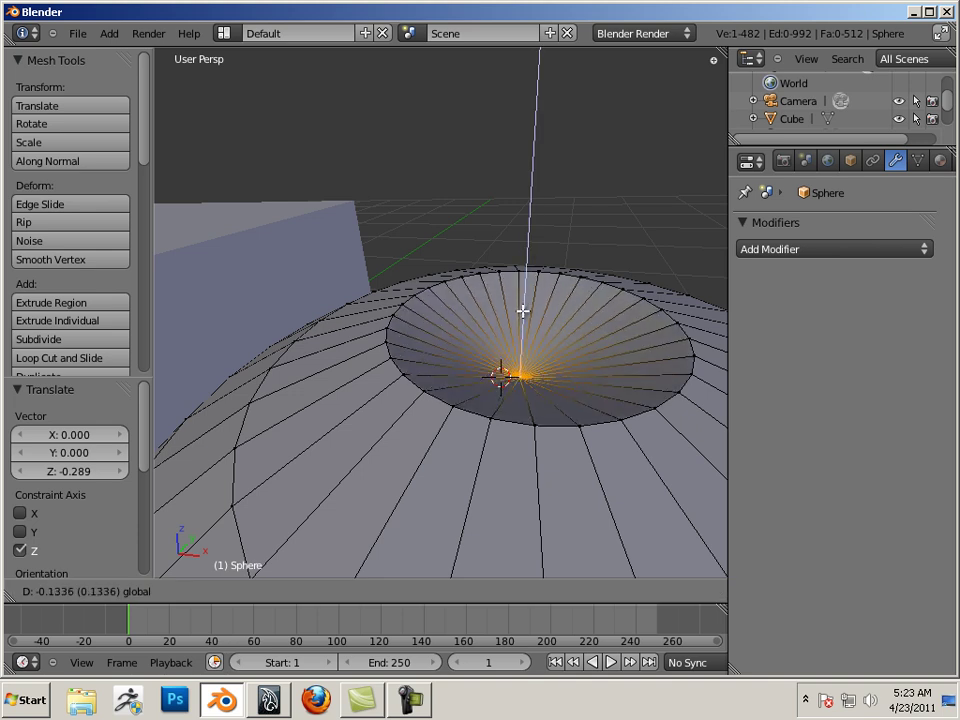
{"action": "left_click", "coordinate": [553, 137]}
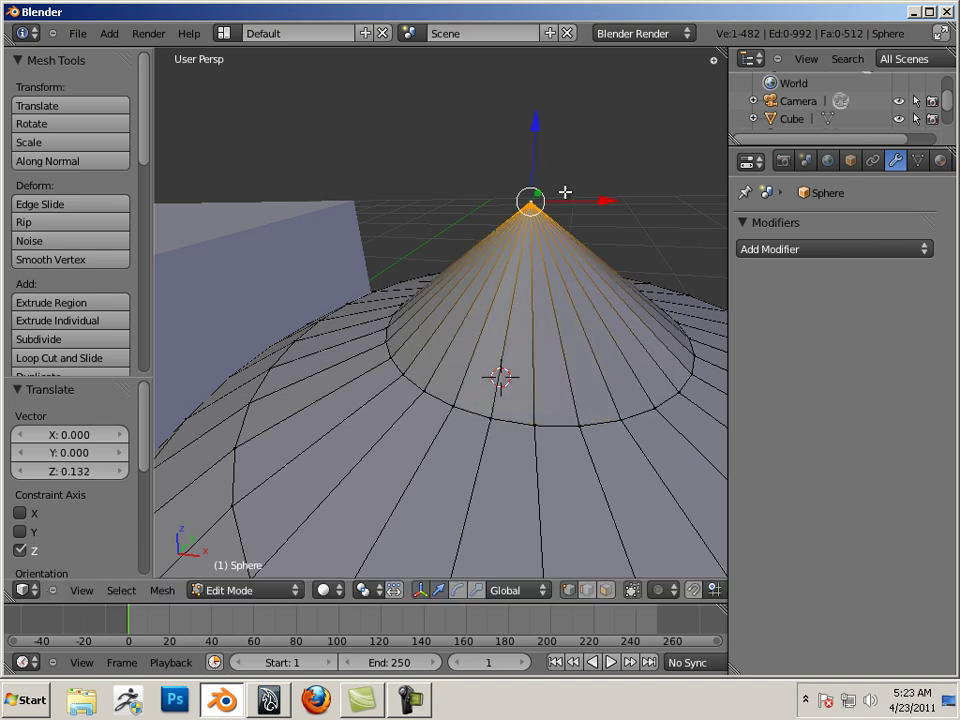
{"action": "scroll", "coordinate": [617, 234], "scroll_direction": "down", "scroll_amount": 5}
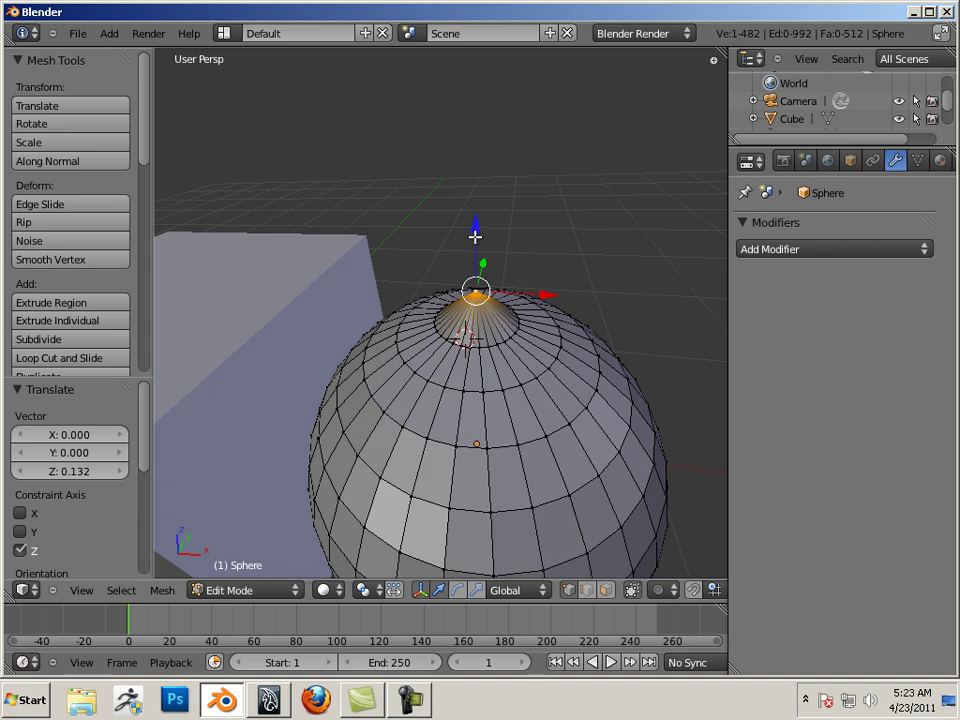
{"action": "left_click_drag", "start_coordinate": [476, 230], "coordinate": [476, 258]}
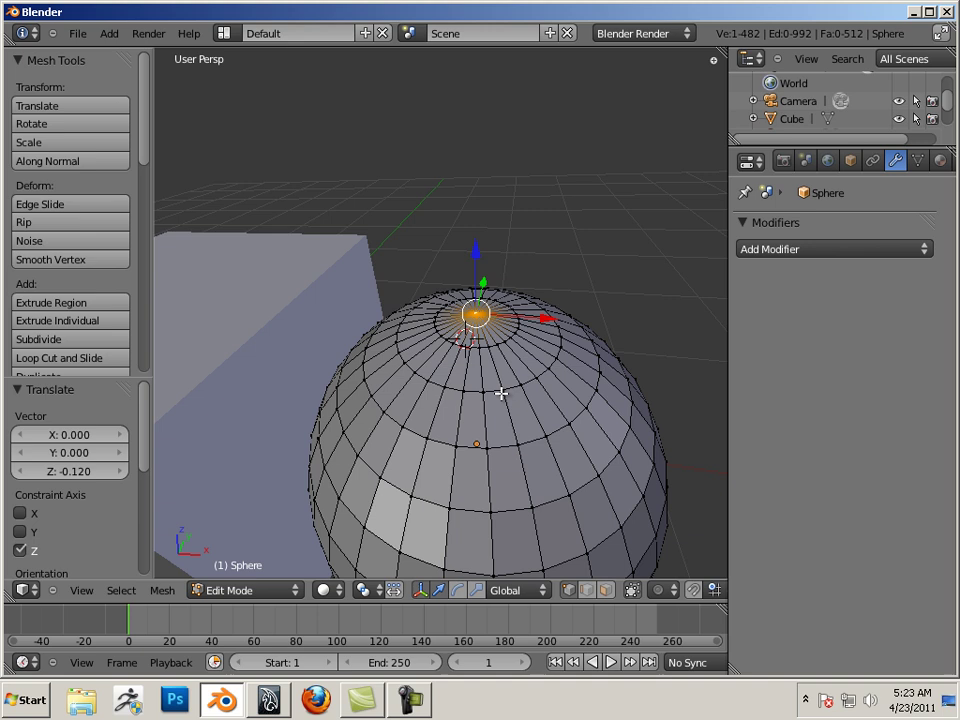
Zoom and orbit around the dented sphere and the cube.
{"action": "scroll", "coordinate": [501, 392], "scroll_direction": "down", "scroll_amount": 3}
{"action": "scroll", "coordinate": [484, 399], "scroll_direction": "up", "scroll_amount": 4}
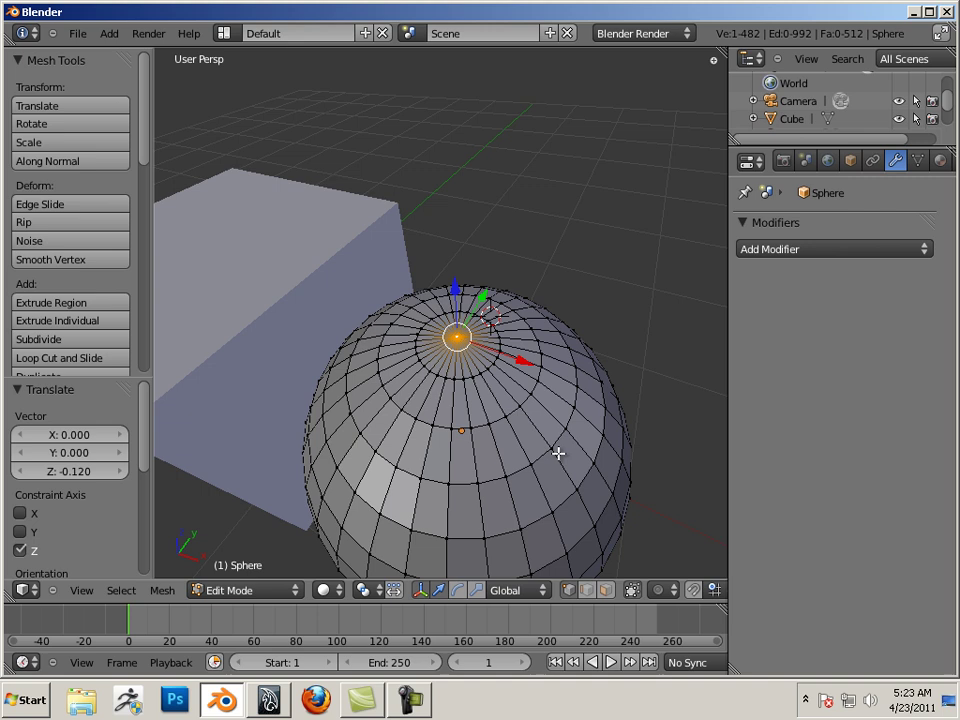
{"action": "scroll", "coordinate": [530, 440], "scroll_direction": "down", "scroll_amount": 3}
{"action": "middle_click_drag", "start_coordinate": [482, 420], "coordinate": [483, 320]}
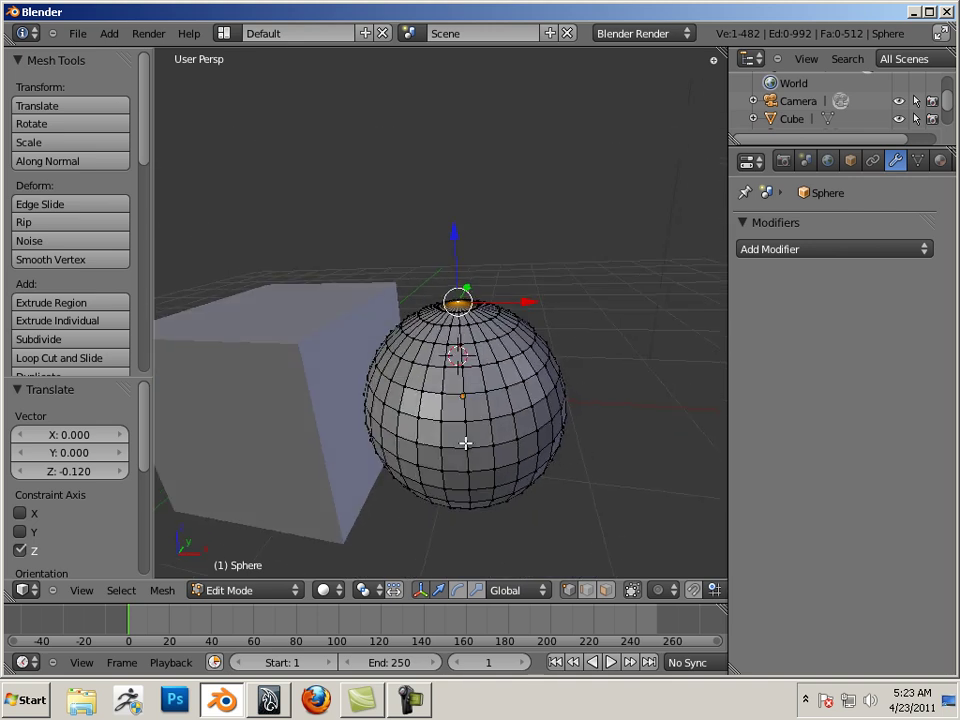
{"action": "middle_click_drag", "start_coordinate": [465, 443], "coordinate": [521, 394]}
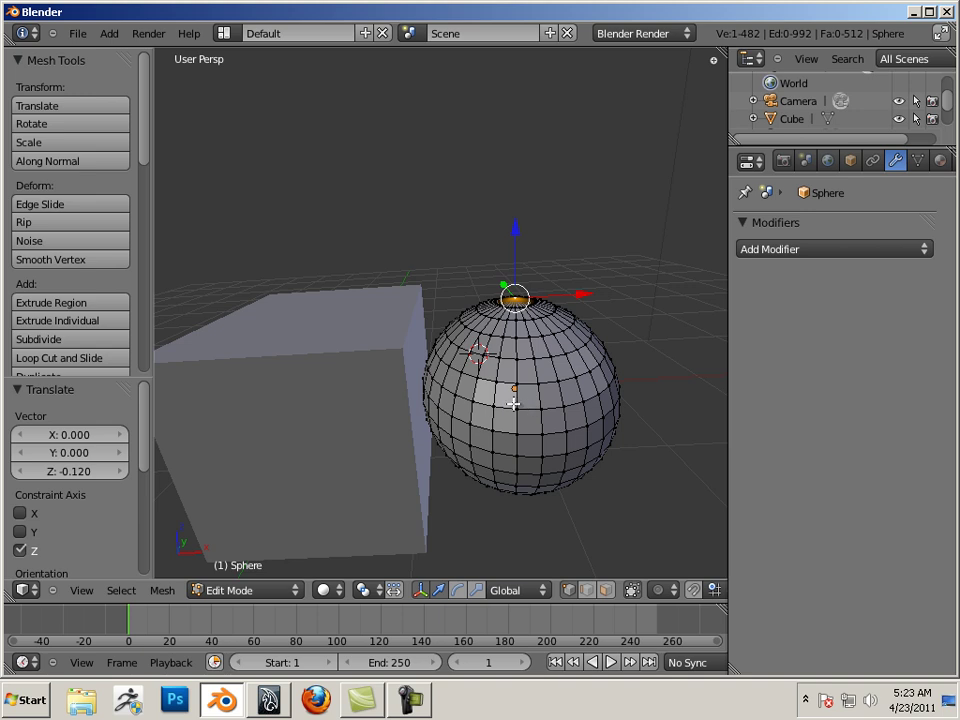
{"action": "middle_click_drag", "start_coordinate": [512, 399], "coordinate": [495, 370]}
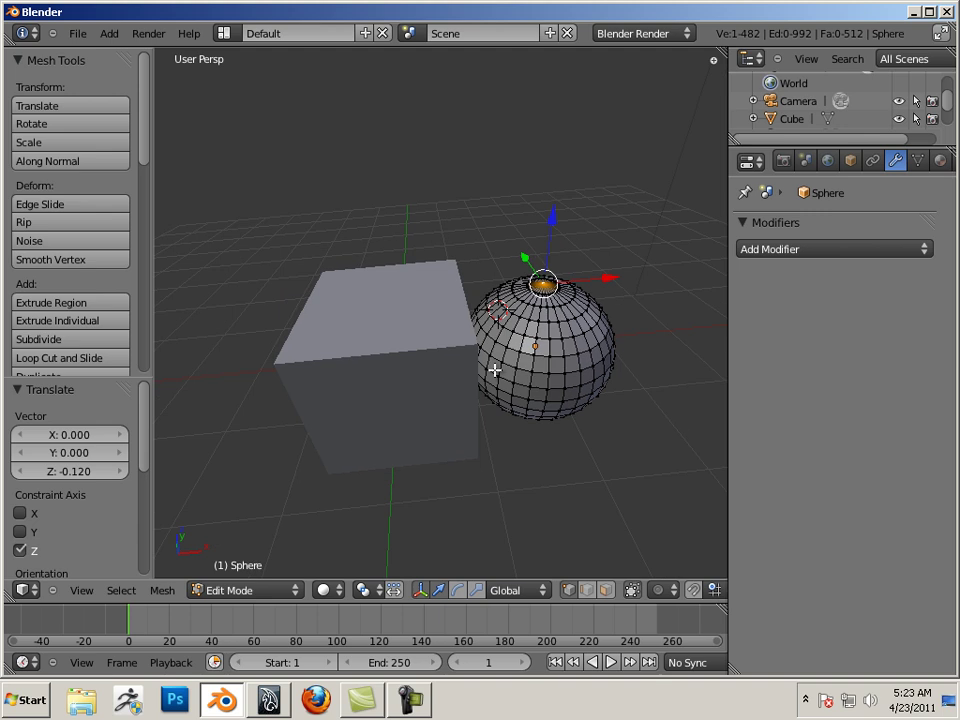
Leave Edit Mode, select the cube and move it left along X.
{"action": "left_click", "coordinate": [412, 348]}
{"action": "middle_click_drag", "start_coordinate": [492, 434], "coordinate": [409, 351]}
{"action": "key", "text": "Tab"}
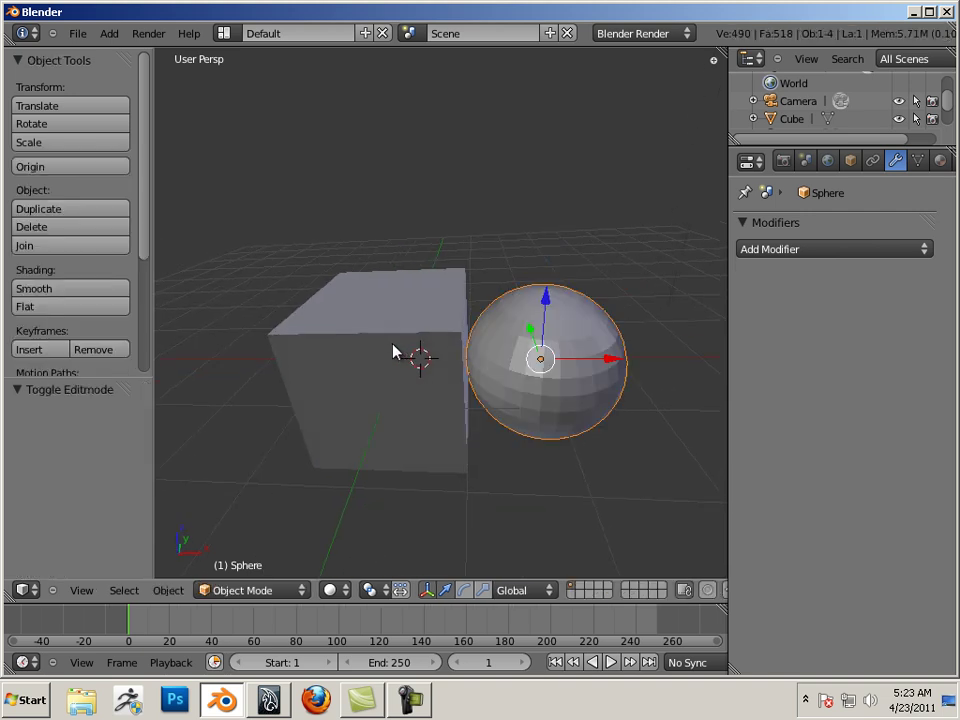
{"action": "left_click", "coordinate": [390, 342]}
{"action": "right_click", "coordinate": [392, 337]}
{"action": "left_click_drag", "start_coordinate": [460, 363], "coordinate": [414, 358]}
Add a Multiresolution modifier to the cube and subdivide it twice to level 2.
{"action": "left_click", "coordinate": [748, 251]}
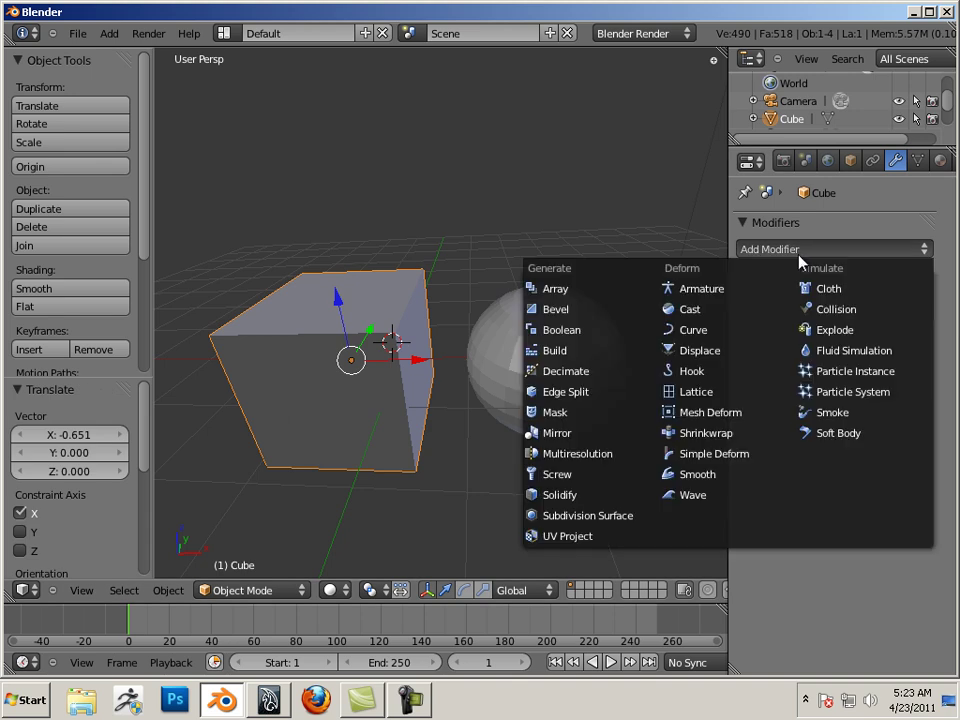
{"action": "left_click", "coordinate": [589, 454]}
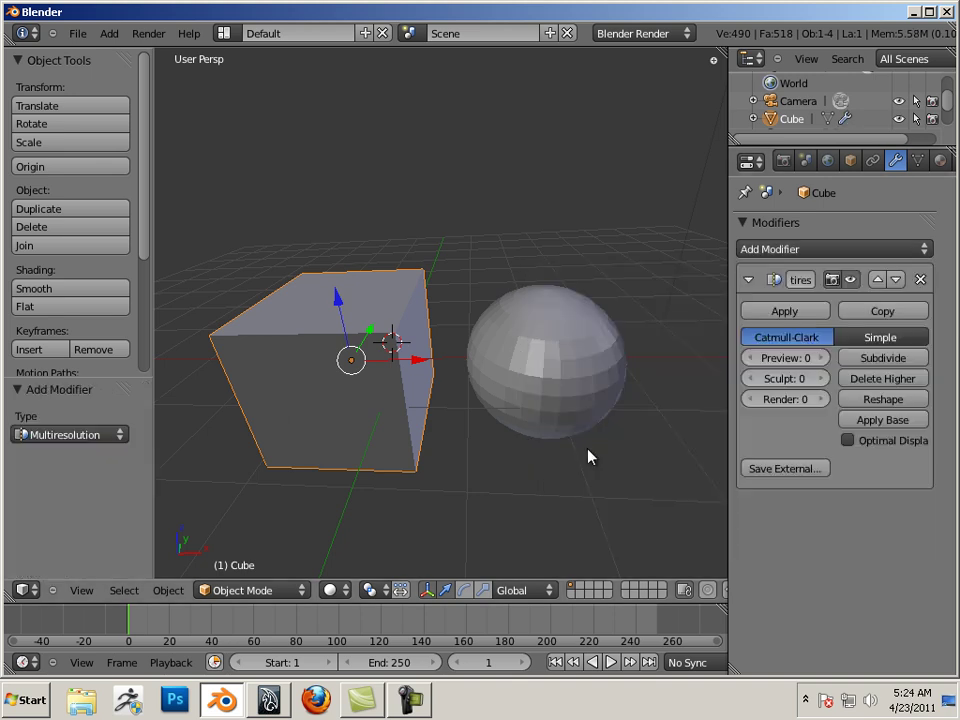
{"action": "left_click", "coordinate": [862, 362]}
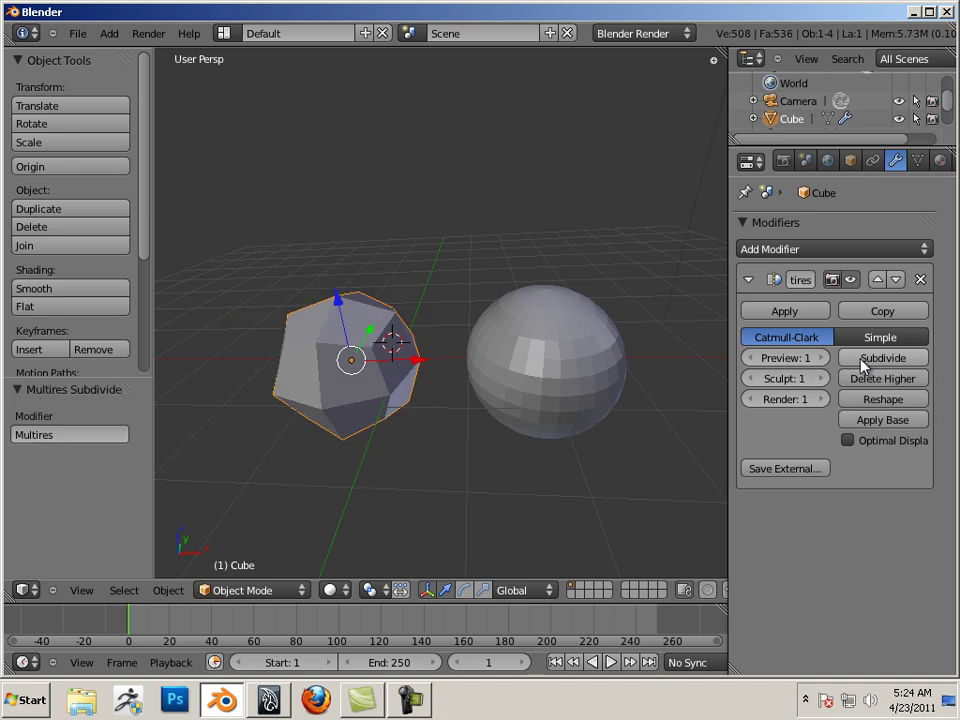
{"action": "left_click", "coordinate": [862, 362]}
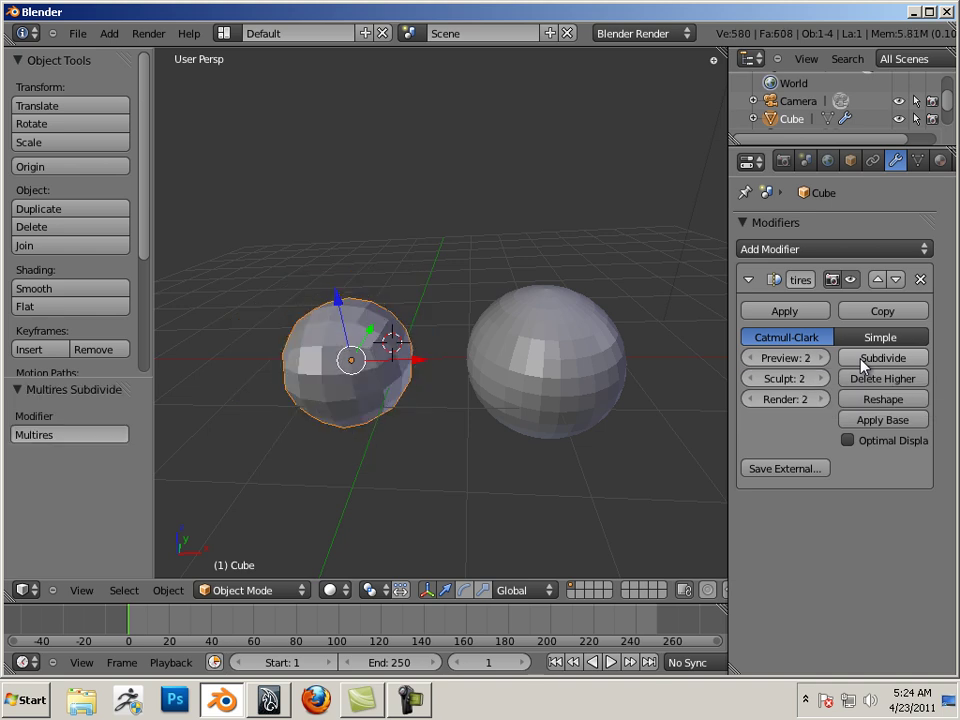
{"action": "scroll", "coordinate": [504, 364], "scroll_direction": "up", "scroll_amount": 4}
{"action": "middle_click_drag", "start_coordinate": [505, 397], "coordinate": [435, 349]}
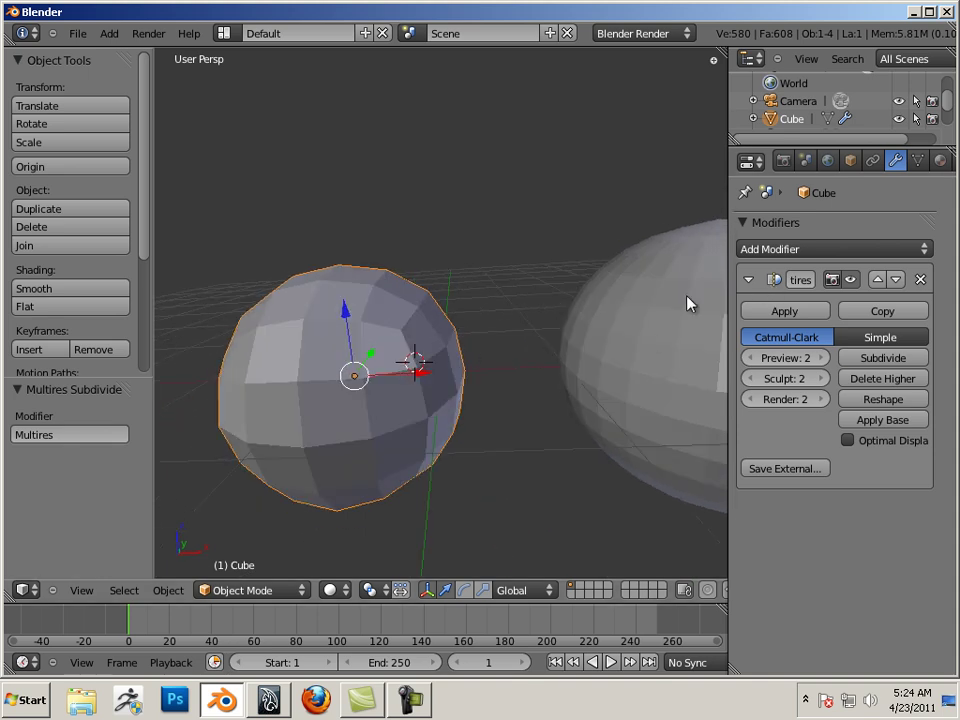
Shift the rounded cube's mesh along X in Edit Mode, then return to Object Mode.
{"action": "key", "text": "Tab"}
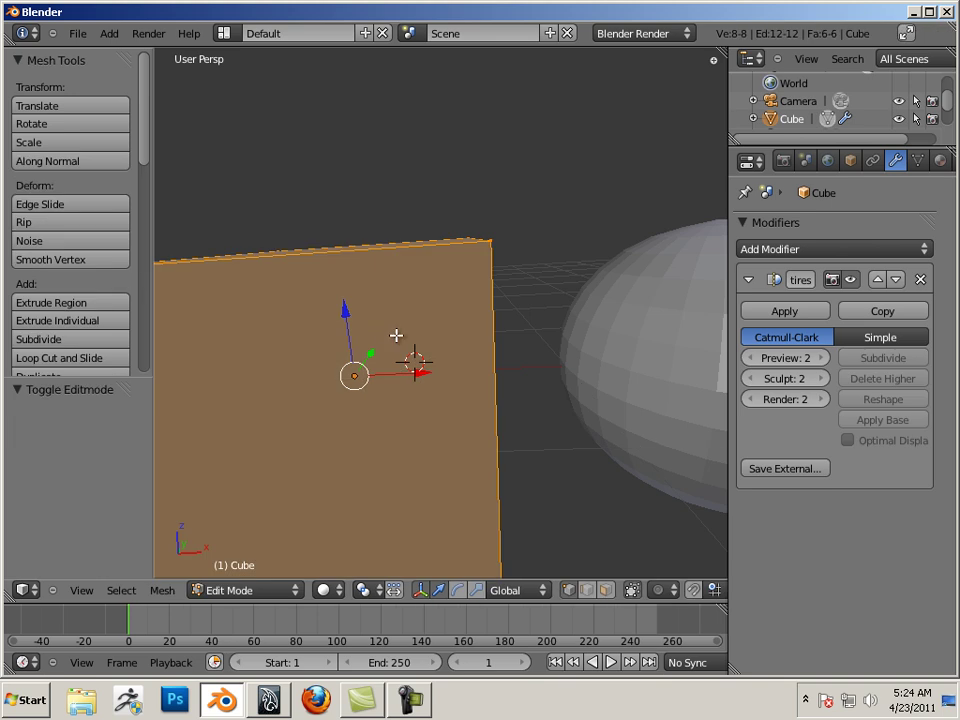
{"action": "scroll", "coordinate": [497, 360], "scroll_direction": "down", "scroll_amount": 3}
{"action": "key", "text": "g"}
{"action": "key", "text": "x"}
{"action": "left_click", "coordinate": [406, 382]}
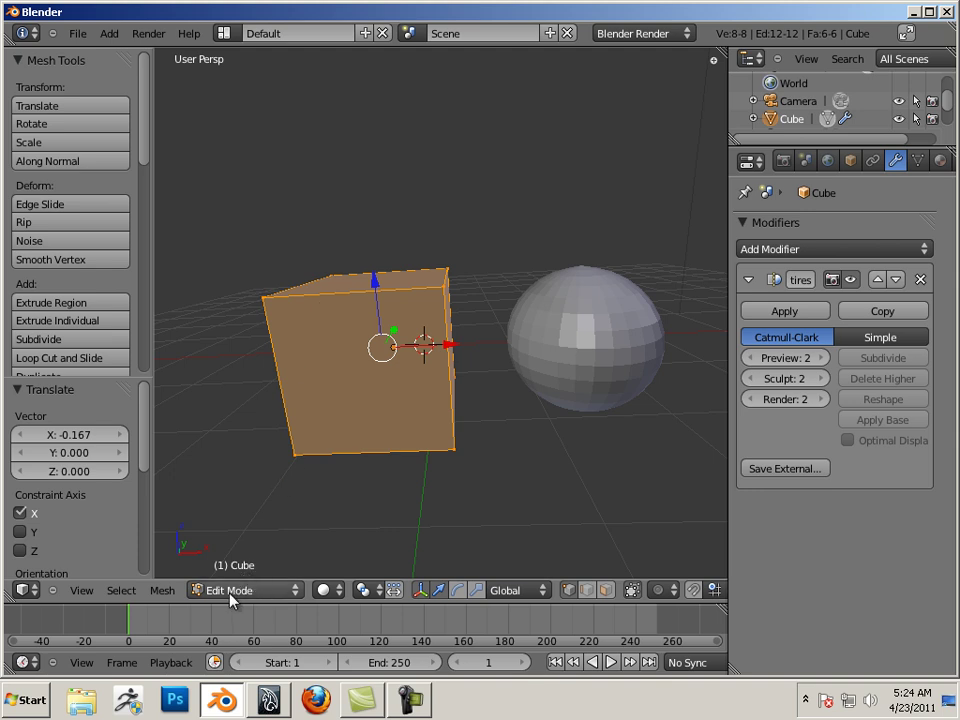
{"action": "key", "text": "Tab"}
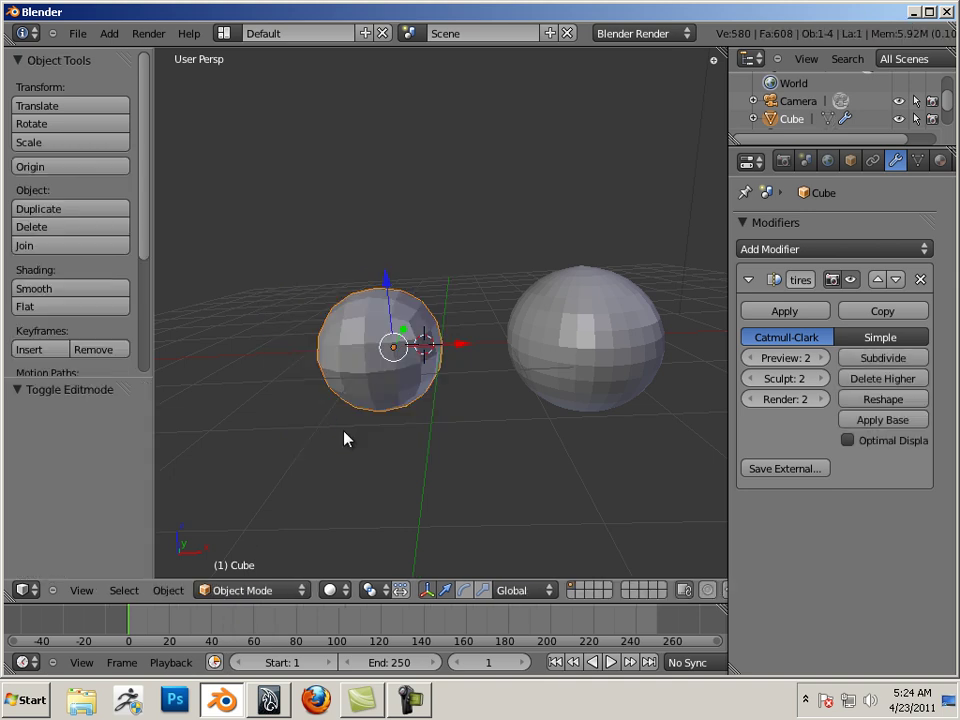
{"action": "middle_click_drag", "start_coordinate": [343, 437], "coordinate": [470, 426]}
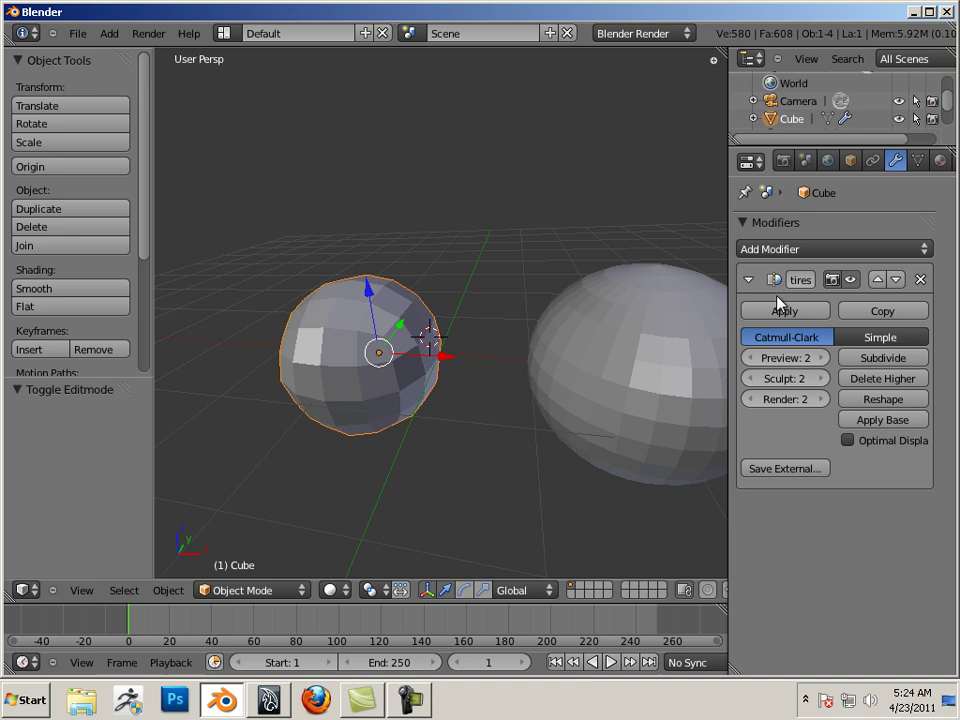
Apply the Multires modifier, check the mesh, and move the ball further left along X.
{"action": "left_click", "coordinate": [784, 313]}
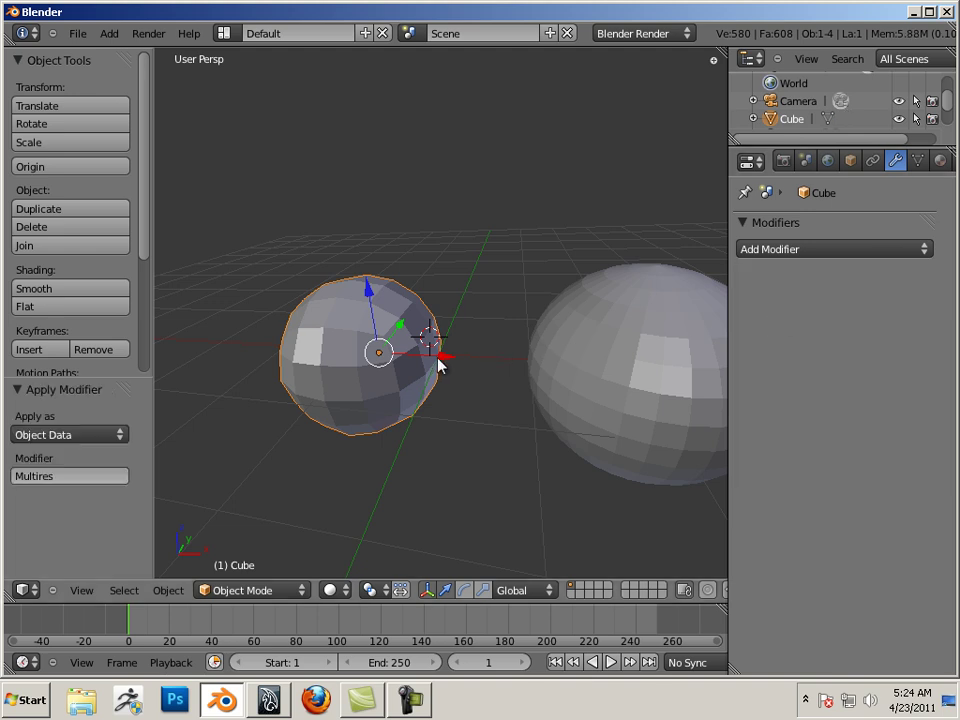
{"action": "key", "text": "Tab"}
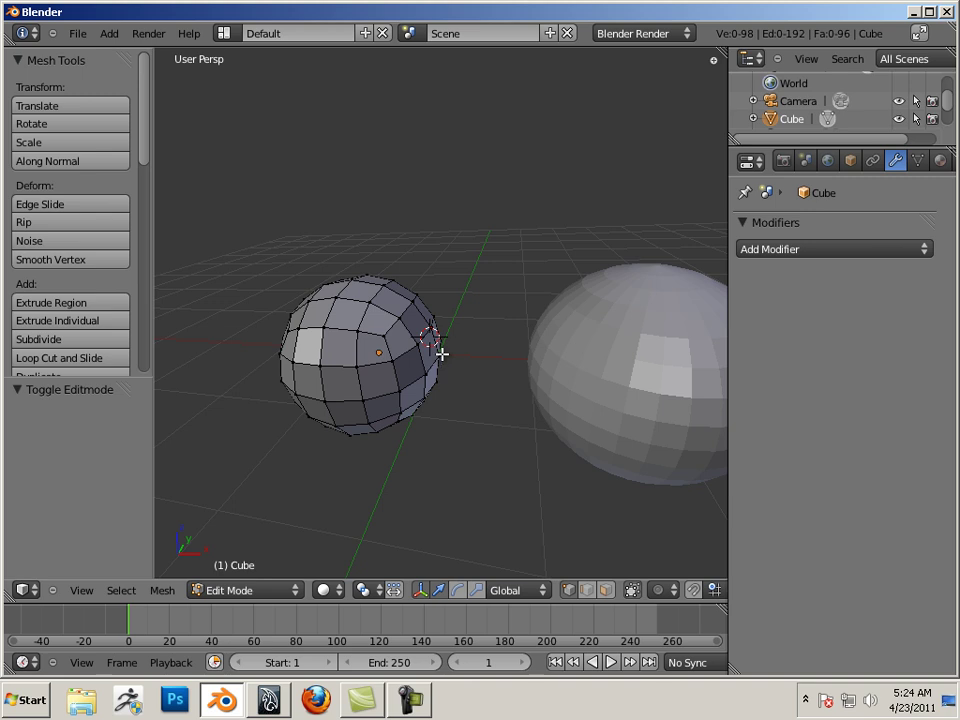
{"action": "key", "text": "Tab"}
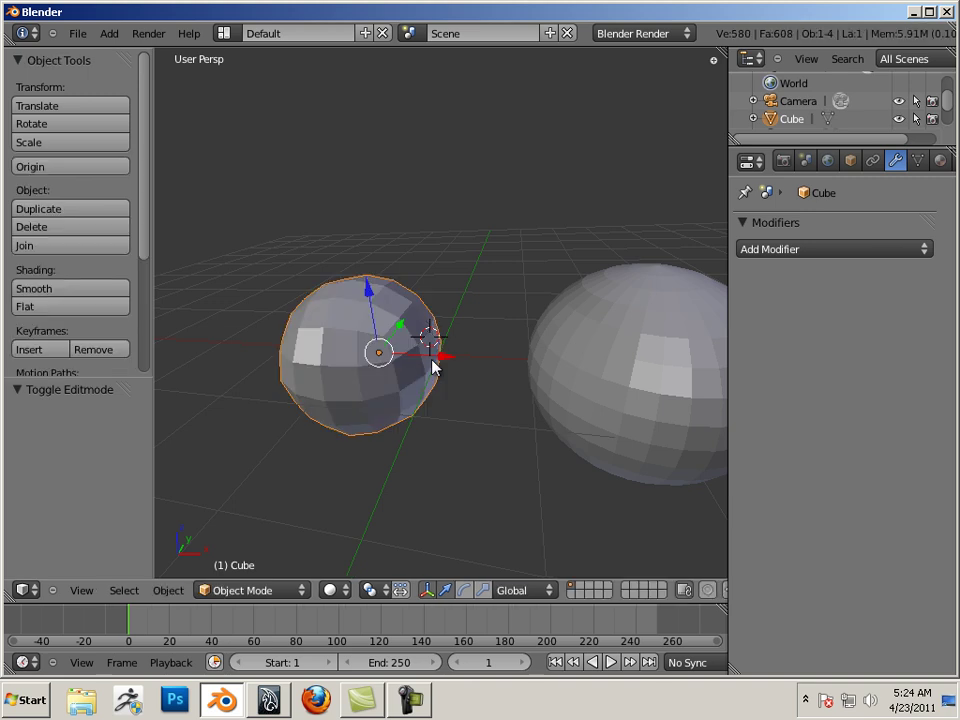
{"action": "key", "text": "g"}
{"action": "key", "text": "x"}
{"action": "left_click", "coordinate": [320, 352]}
{"action": "scroll", "coordinate": [350, 353], "scroll_direction": "down", "scroll_amount": 3}
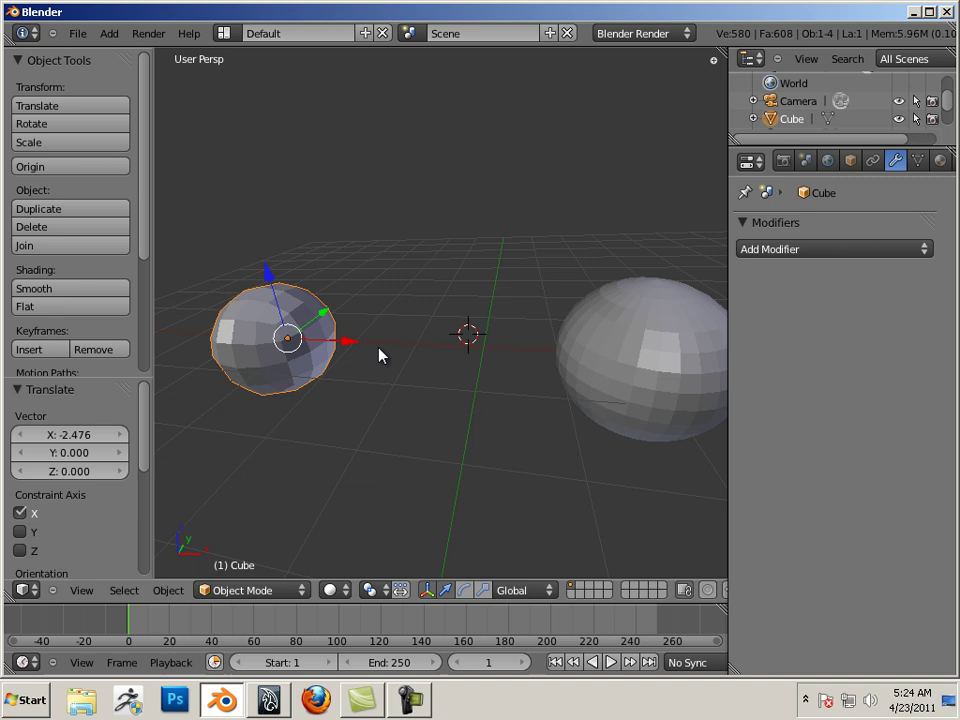
{"action": "key", "text": "g"}
{"action": "key", "text": "x"}
{"action": "left_click", "coordinate": [310, 335]}
Move the UV sphere right along X to 1.376.
{"action": "middle_click_drag", "start_coordinate": [418, 387], "coordinate": [510, 358]}
{"action": "right_click", "coordinate": [556, 339]}
{"action": "key", "text": "g"}
{"action": "key", "text": "x"}
{"action": "left_click", "coordinate": [669, 339]}
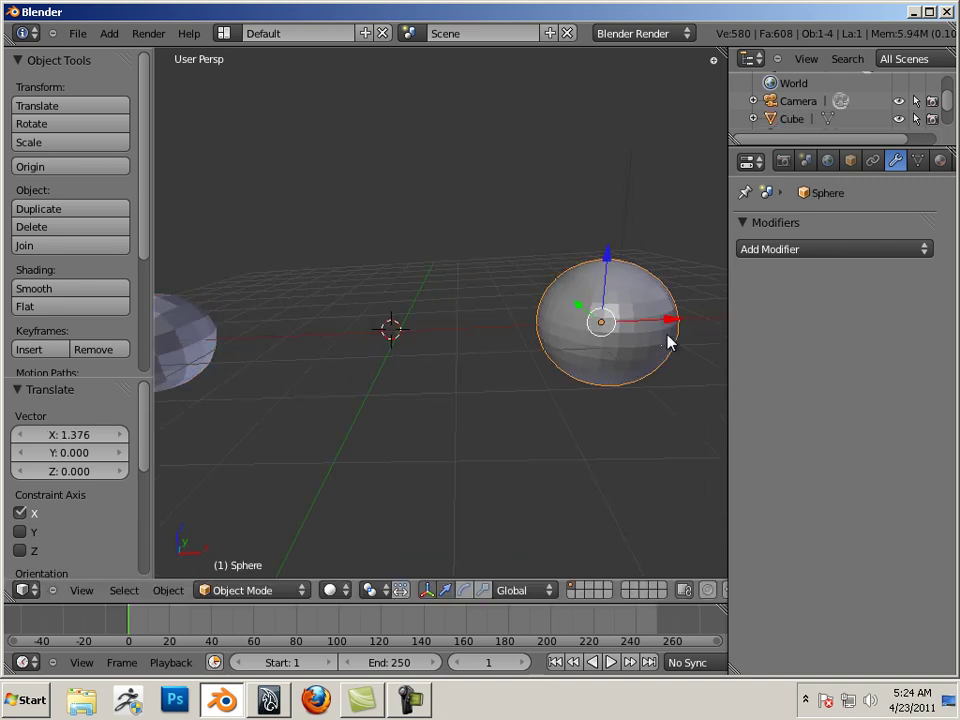
{"action": "middle_click_drag", "start_coordinate": [669, 339], "coordinate": [461, 354]}
Add a new cube between the two spheres and nudge it slightly.
{"action": "left_click", "coordinate": [109, 33]}
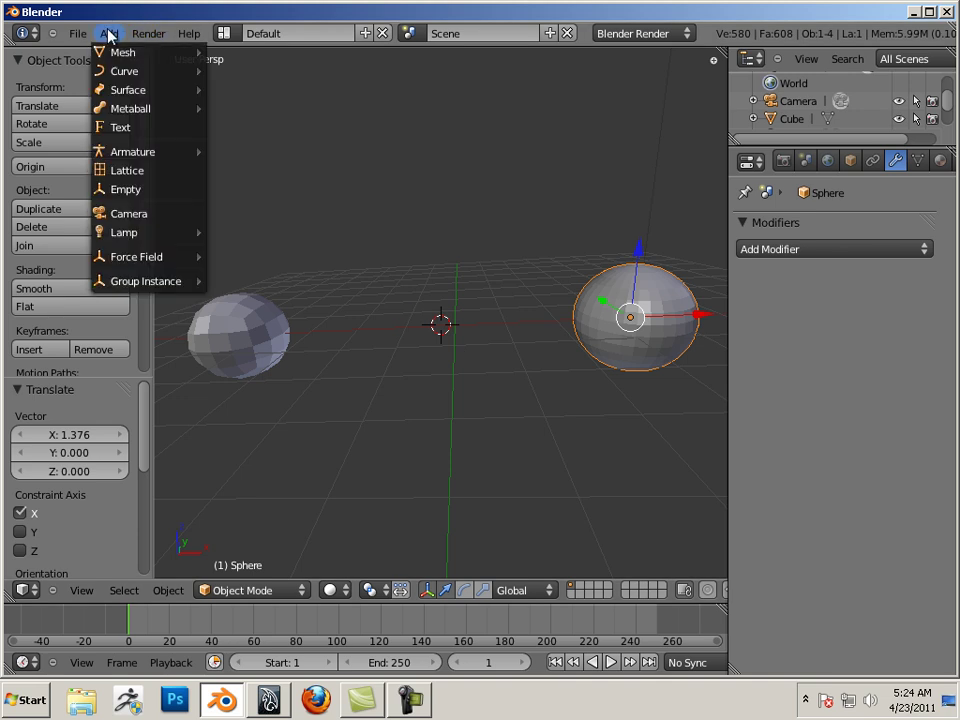
{"action": "mouse_move", "coordinate": [122, 51]}
{"action": "left_click", "coordinate": [254, 72]}
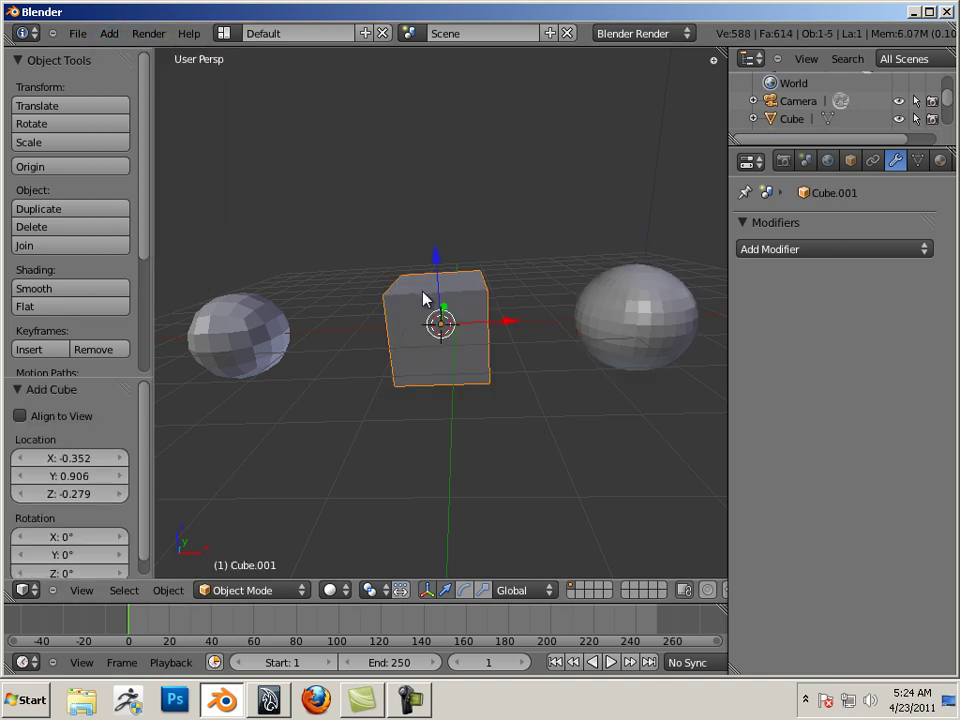
{"action": "scroll", "coordinate": [424, 299], "scroll_direction": "up", "scroll_amount": 2}
{"action": "key", "text": "g"}
{"action": "left_click", "coordinate": [456, 317]}
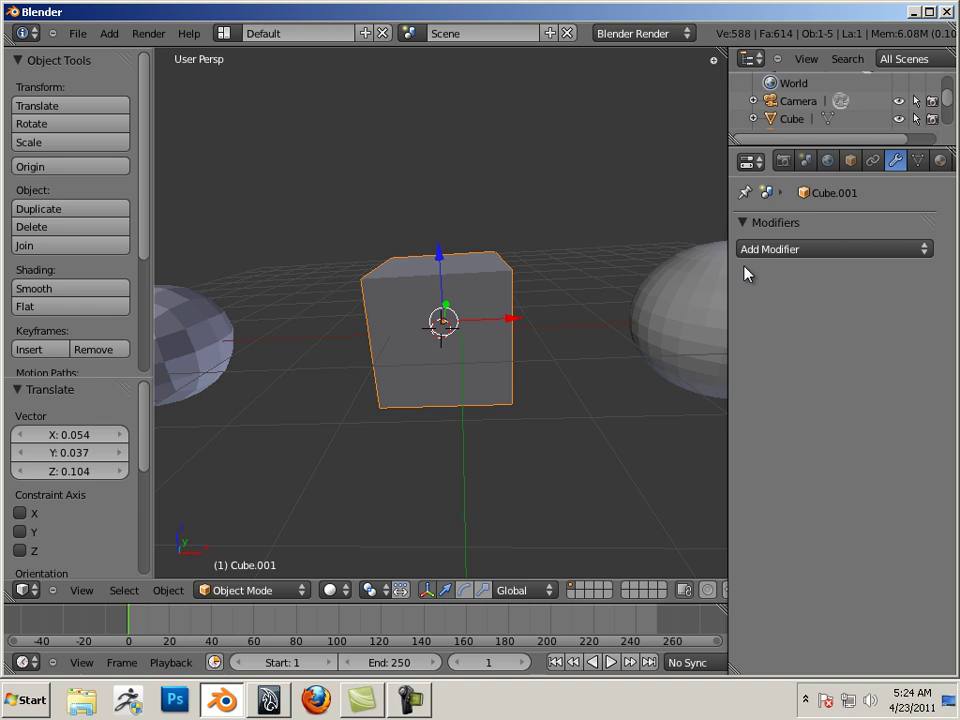
Add a Subdivision Surface modifier to Cube.001 with View levels raised from 1 to 2.
{"action": "left_click", "coordinate": [769, 252]}
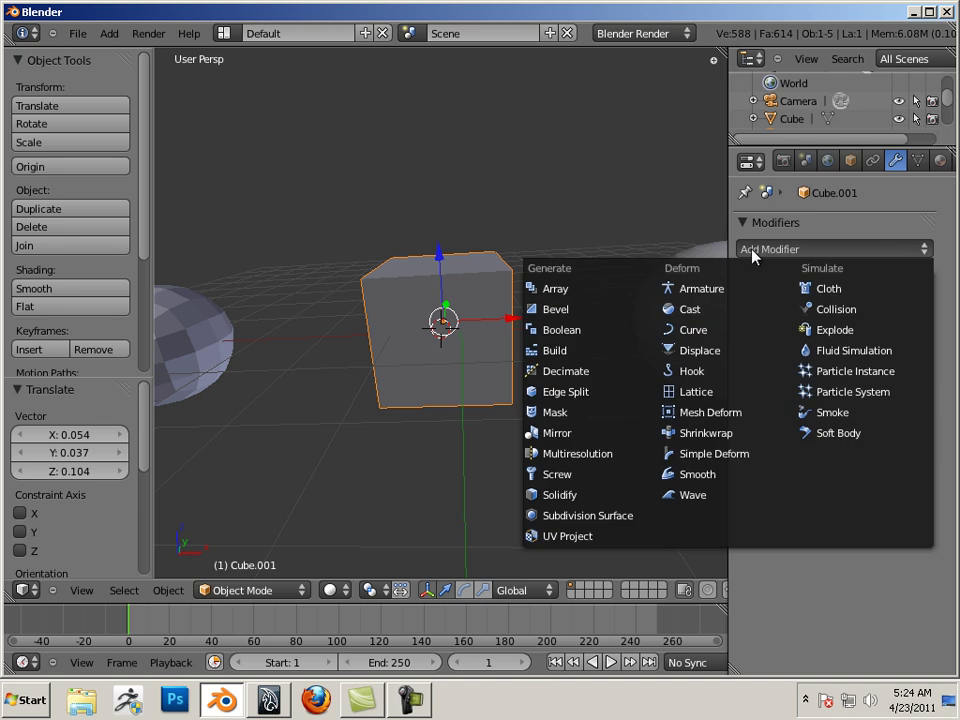
{"action": "left_click", "coordinate": [756, 252]}
{"action": "left_click", "coordinate": [784, 252]}
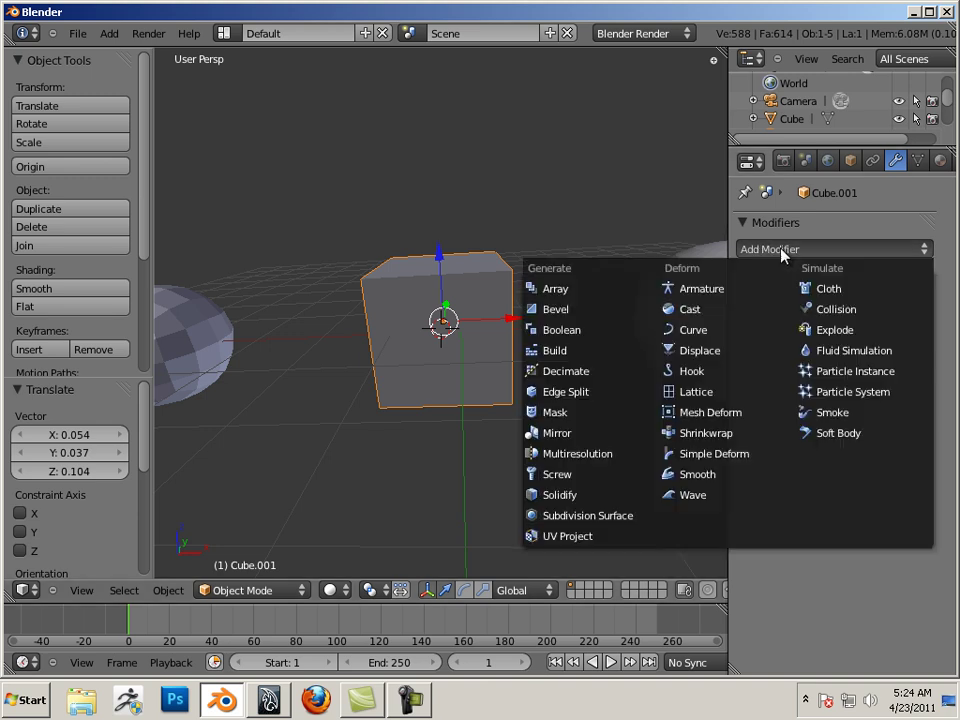
{"action": "left_click", "coordinate": [612, 516]}
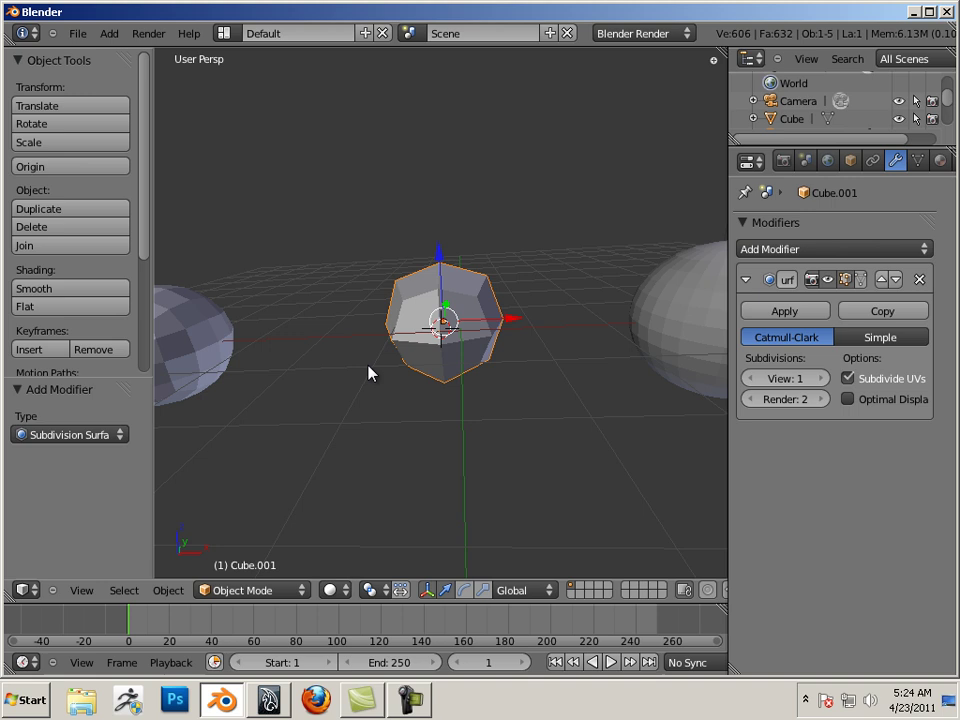
{"action": "left_click", "coordinate": [824, 379]}
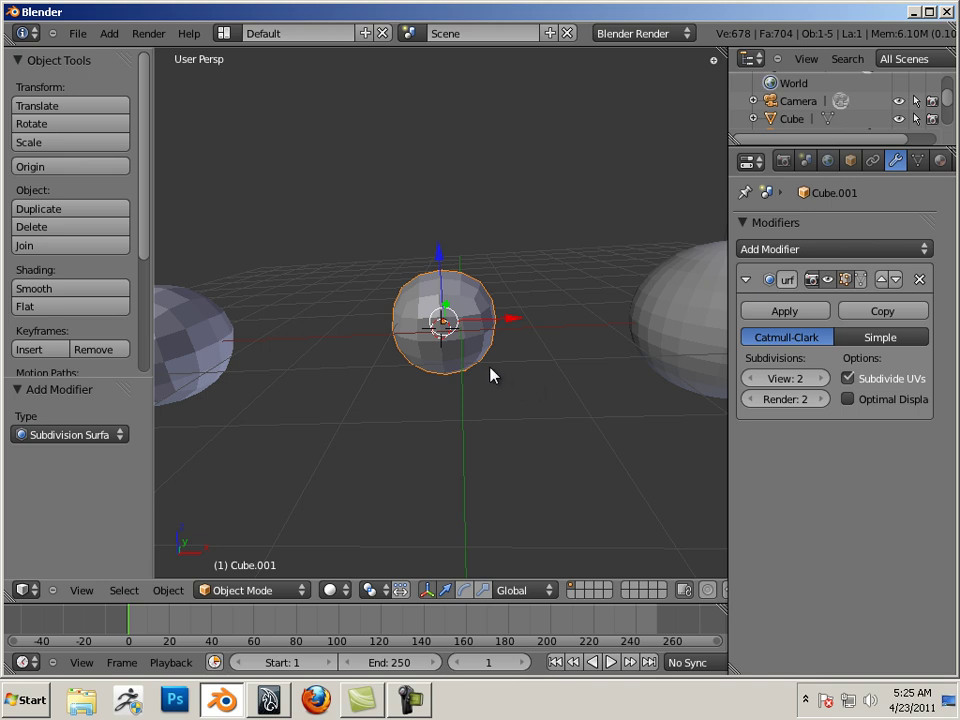
Enter Edit Mode on Cube.001, orbit around its cage, and switch to face select mode.
{"action": "key", "text": "Tab"}
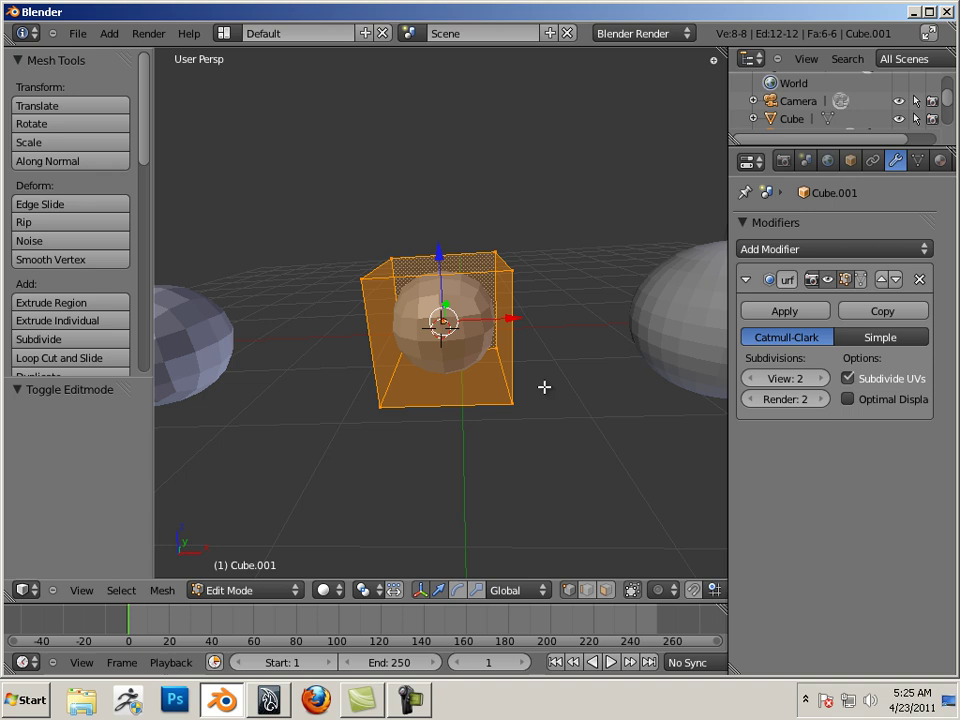
{"action": "middle_click_drag", "start_coordinate": [577, 391], "coordinate": [545, 462]}
{"action": "scroll", "coordinate": [542, 433], "scroll_direction": "up", "scroll_amount": 2}
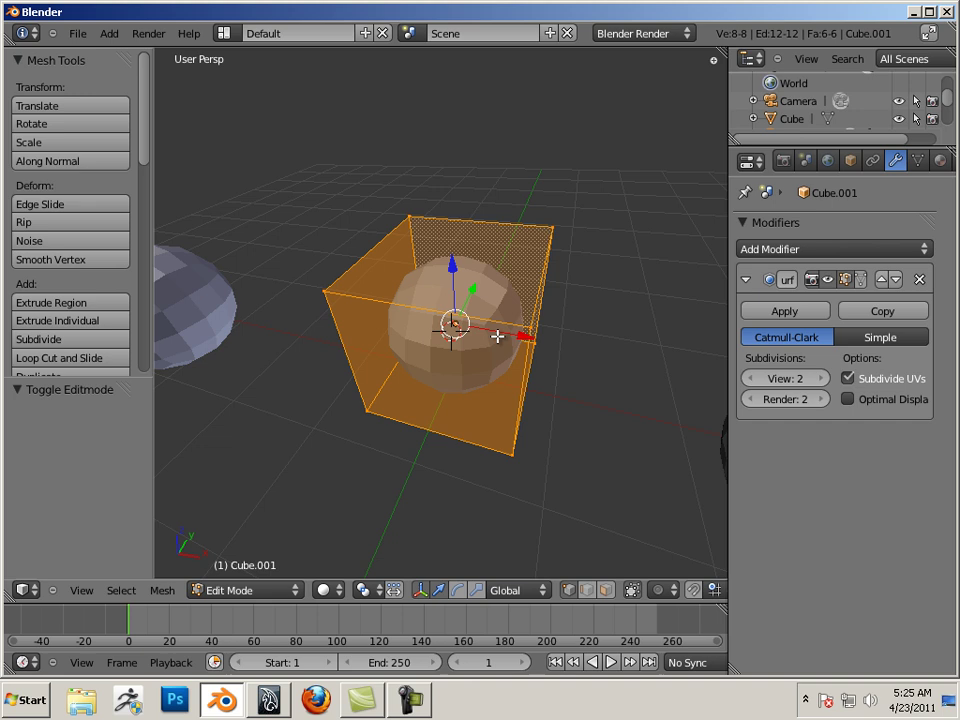
{"action": "middle_click_drag", "start_coordinate": [497, 337], "coordinate": [512, 384]}
{"action": "scroll", "coordinate": [491, 389], "scroll_direction": "up", "scroll_amount": 3}
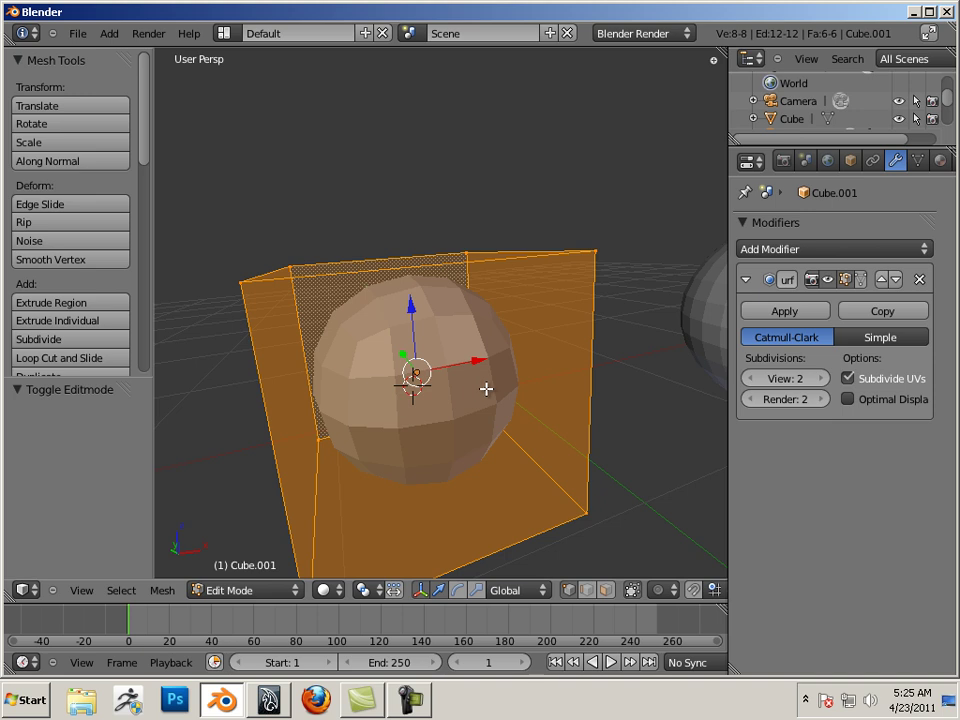
{"action": "scroll", "coordinate": [500, 392], "scroll_direction": "down", "scroll_amount": 4}
{"action": "middle_click_drag", "start_coordinate": [519, 403], "coordinate": [433, 407]}
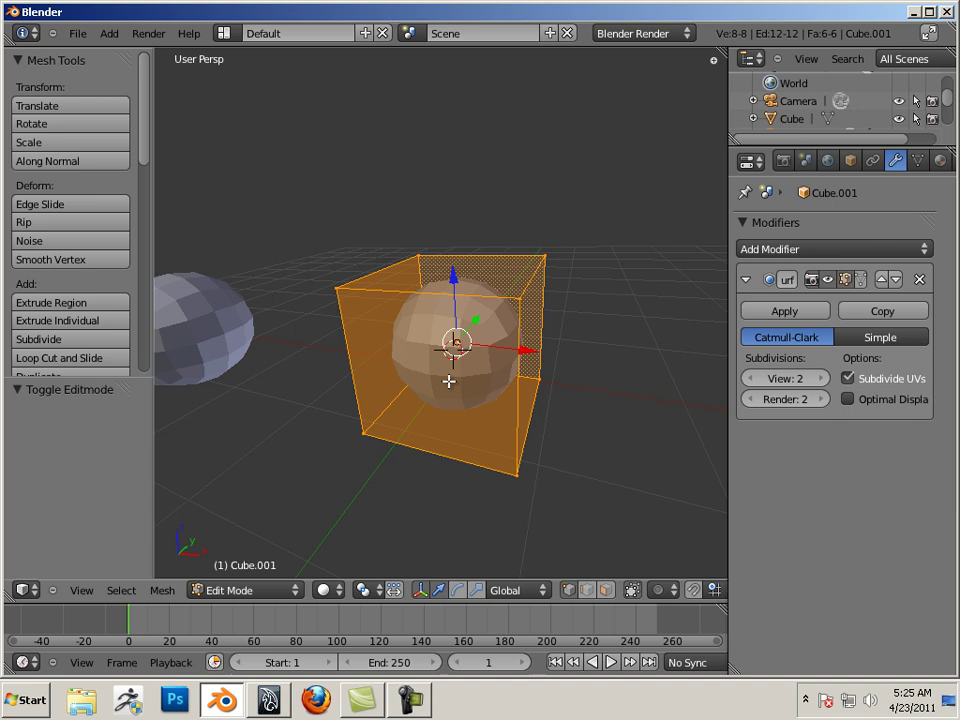
{"action": "left_click", "coordinate": [605, 591]}
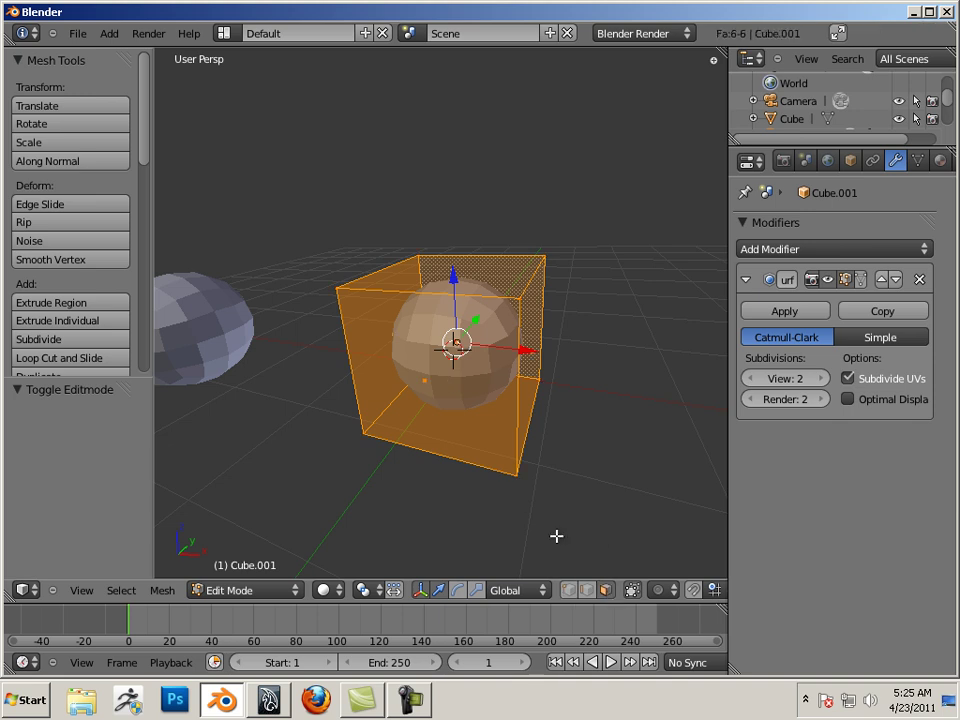
Select the cube's front face and extrude it outward.
{"action": "right_click", "coordinate": [423, 390]}
{"action": "mouse_move", "coordinate": [465, 439]}
{"action": "middle_mouse_down"}
{"action": "mouse_move", "coordinate": [394, 444]}
{"action": "mouse_move", "coordinate": [481, 447]}
{"action": "middle_mouse_up"}
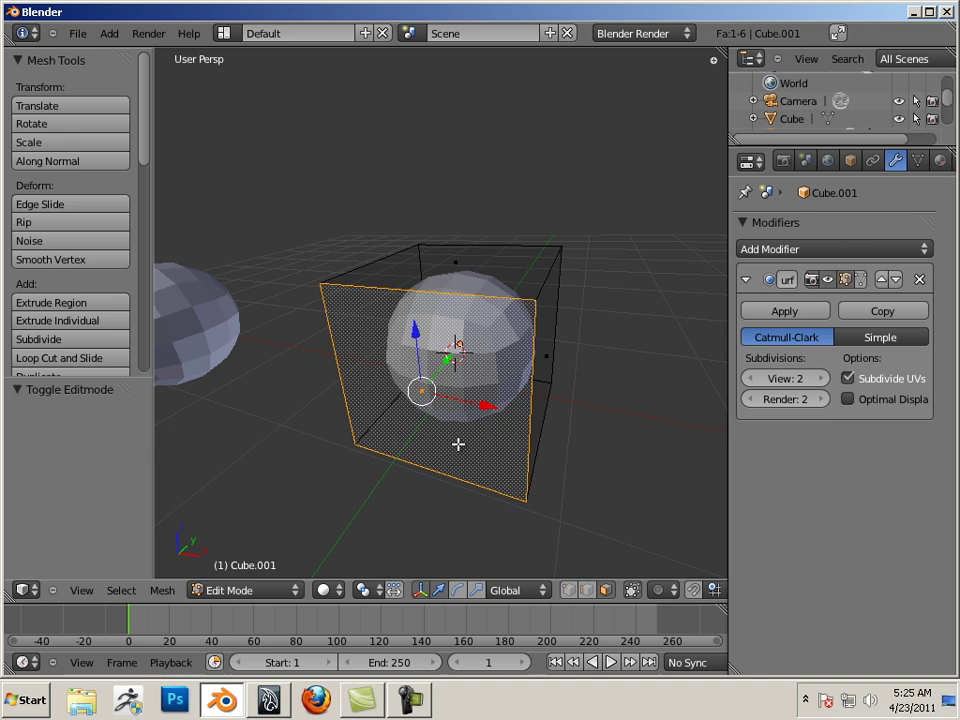
{"action": "key", "text": "e"}
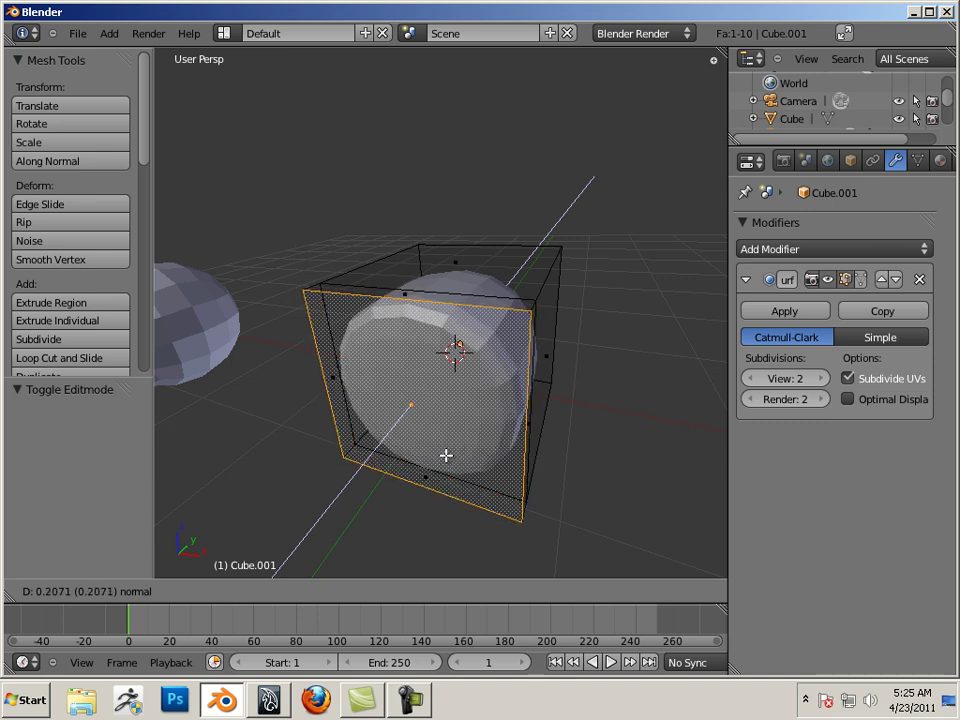
{"action": "left_click", "coordinate": [449, 454]}
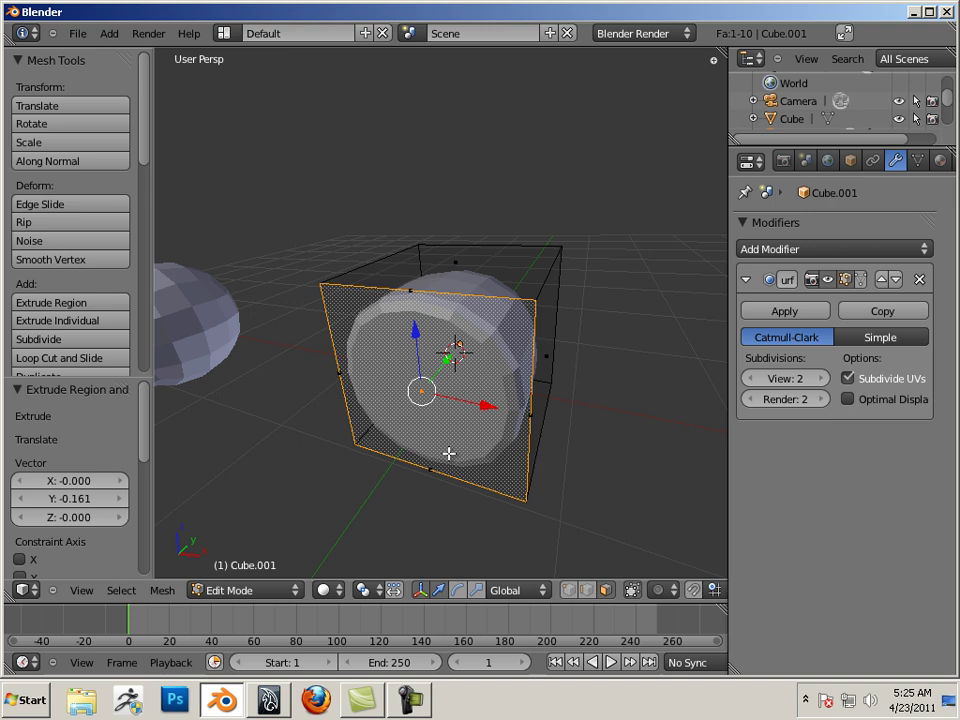
Scale the extruded face down to 0.871 and orbit around the smoothed cube.
{"action": "left_click", "coordinate": [476, 590]}
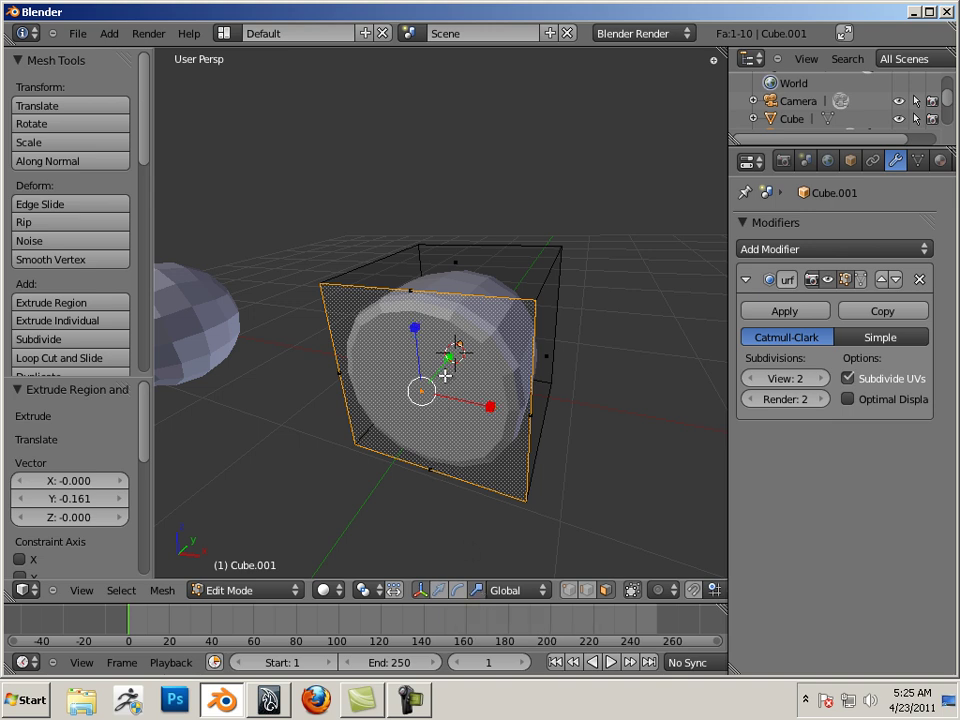
{"action": "mouse_move", "coordinate": [435, 388]}
{"action": "left_mouse_down"}
{"action": "mouse_move", "coordinate": [426, 388]}
{"action": "mouse_move", "coordinate": [422, 424]}
{"action": "mouse_move", "coordinate": [428, 389]}
{"action": "left_mouse_up"}
{"action": "left_click_drag", "start_coordinate": [489, 396], "coordinate": [489, 406]}
{"action": "middle_click_drag", "start_coordinate": [598, 381], "coordinate": [509, 378]}
{"action": "scroll", "coordinate": [525, 379], "scroll_direction": "up", "scroll_amount": 2}
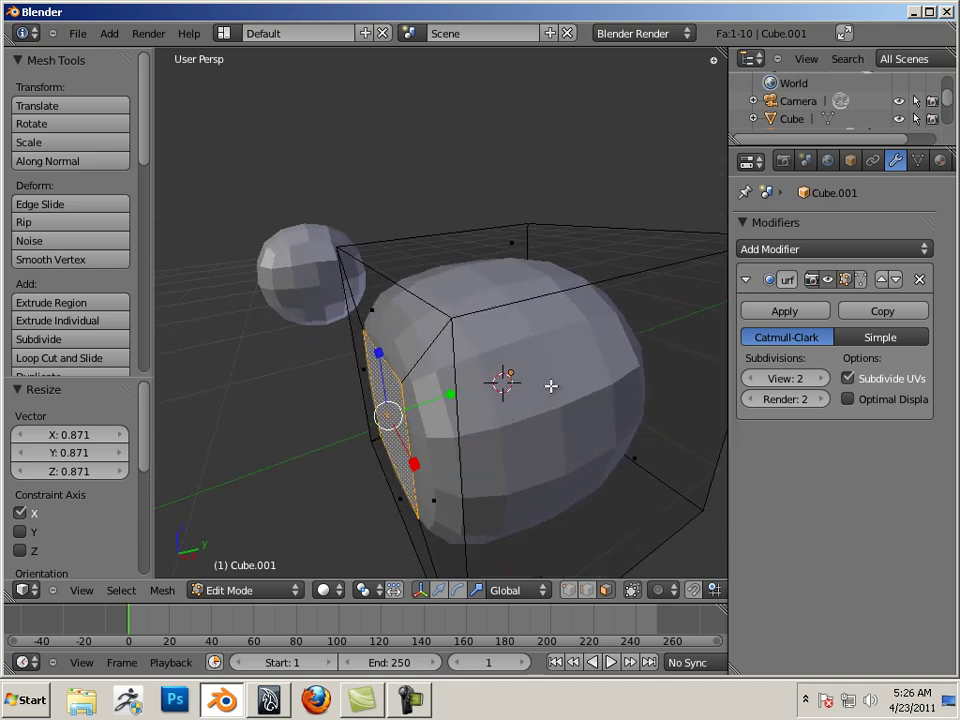
{"action": "scroll", "coordinate": [553, 386], "scroll_direction": "down", "scroll_amount": 2}
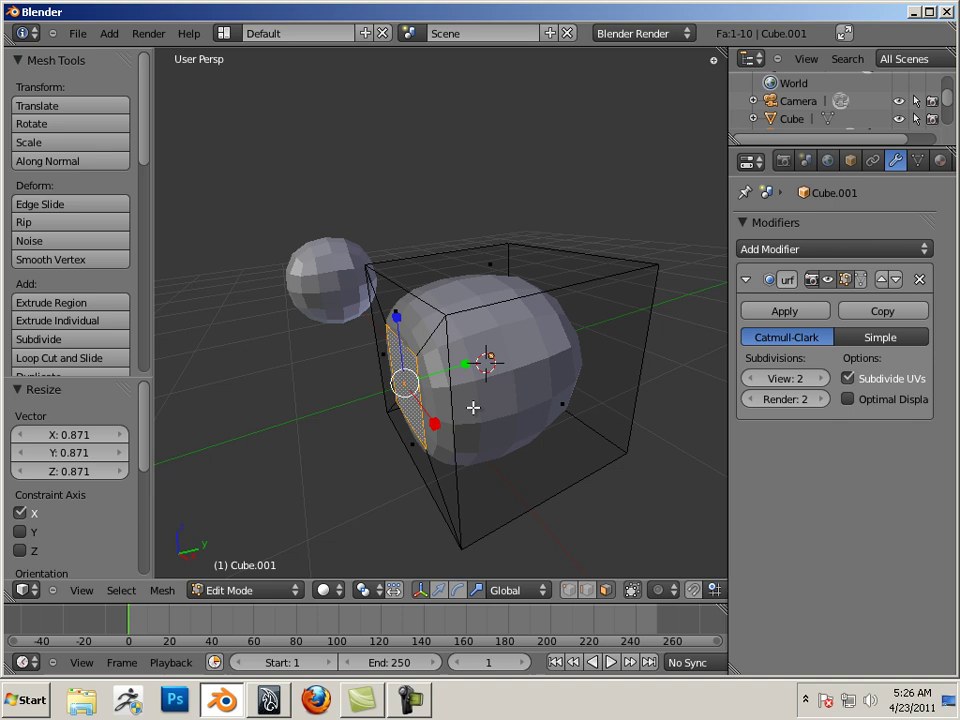
{"action": "middle_click_drag", "start_coordinate": [471, 405], "coordinate": [495, 411]}
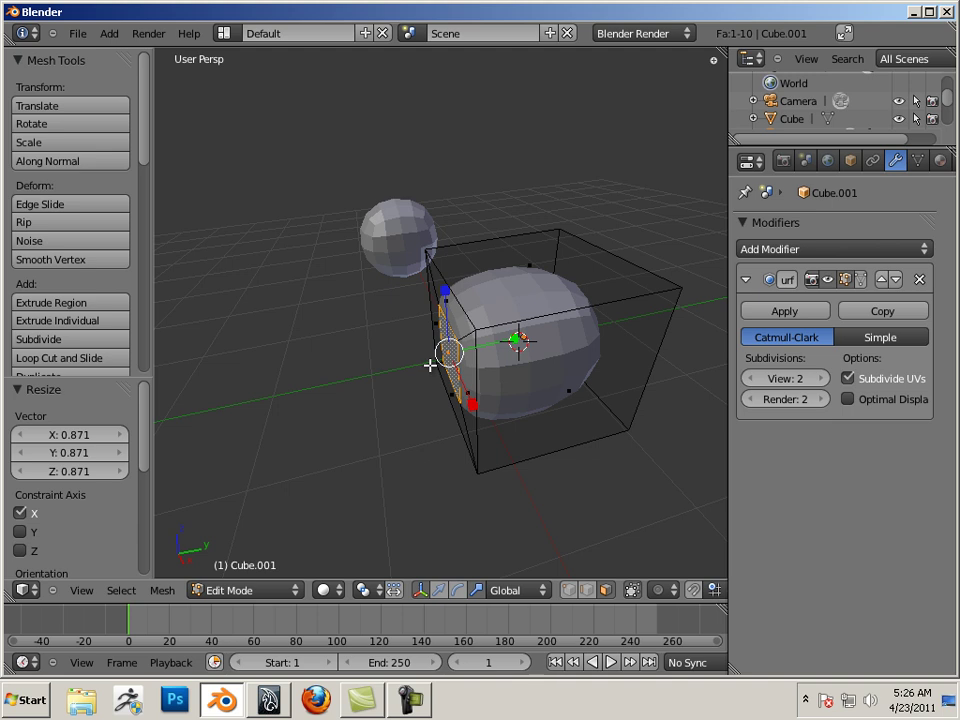
Extrude the end face twice, the second 0.856 along Y, then try applying Subsurf.
{"action": "key", "text": "e"}
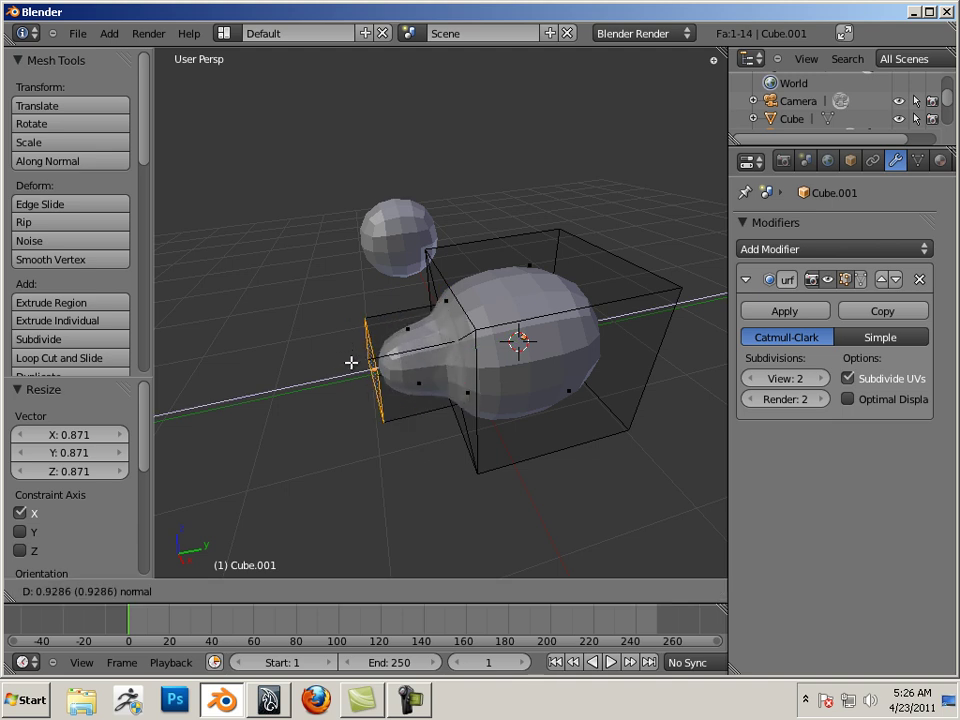
{"action": "left_click", "coordinate": [340, 362]}
{"action": "key", "text": "e"}
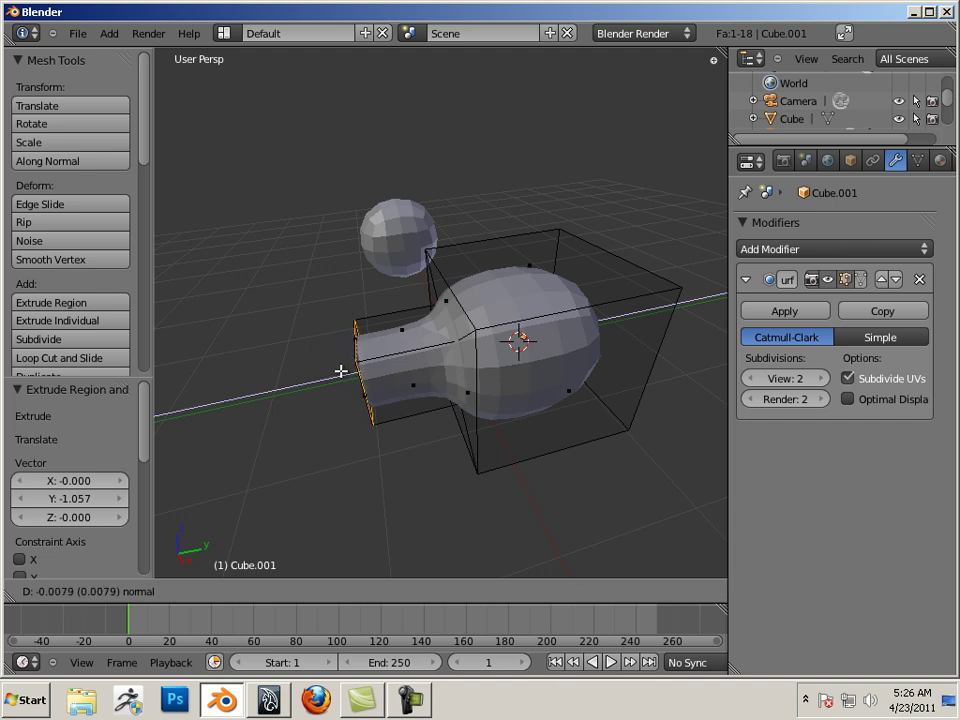
{"action": "left_click", "coordinate": [263, 371]}
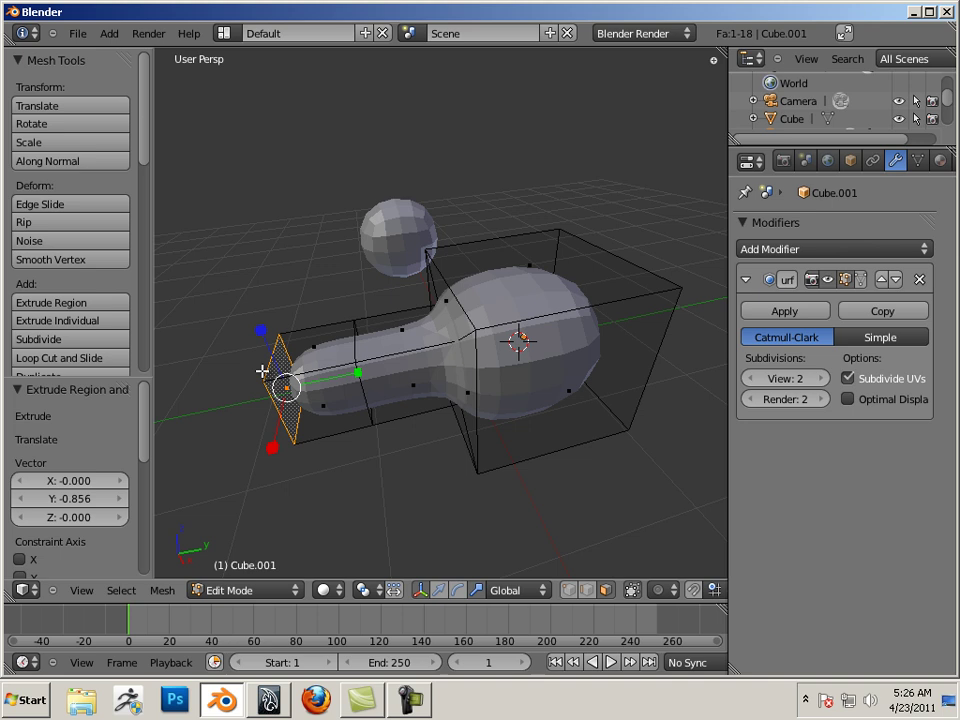
{"action": "middle_click_drag", "start_coordinate": [446, 461], "coordinate": [658, 414]}
{"action": "key", "text": "Left"}
{"action": "key", "text": "Left"}
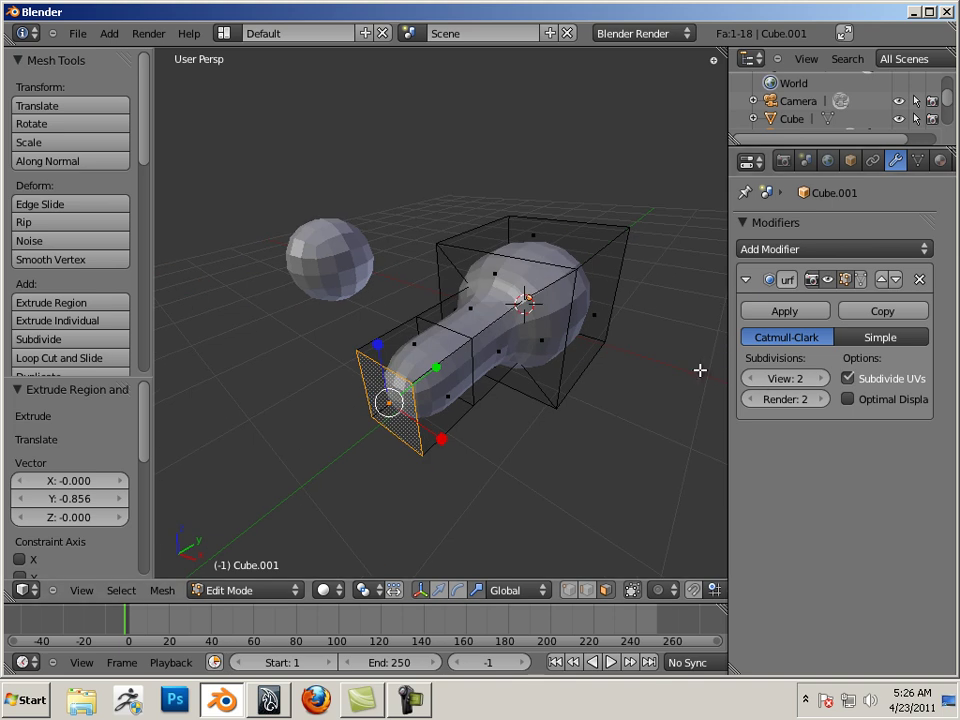
{"action": "left_click", "coordinate": [812, 312]}
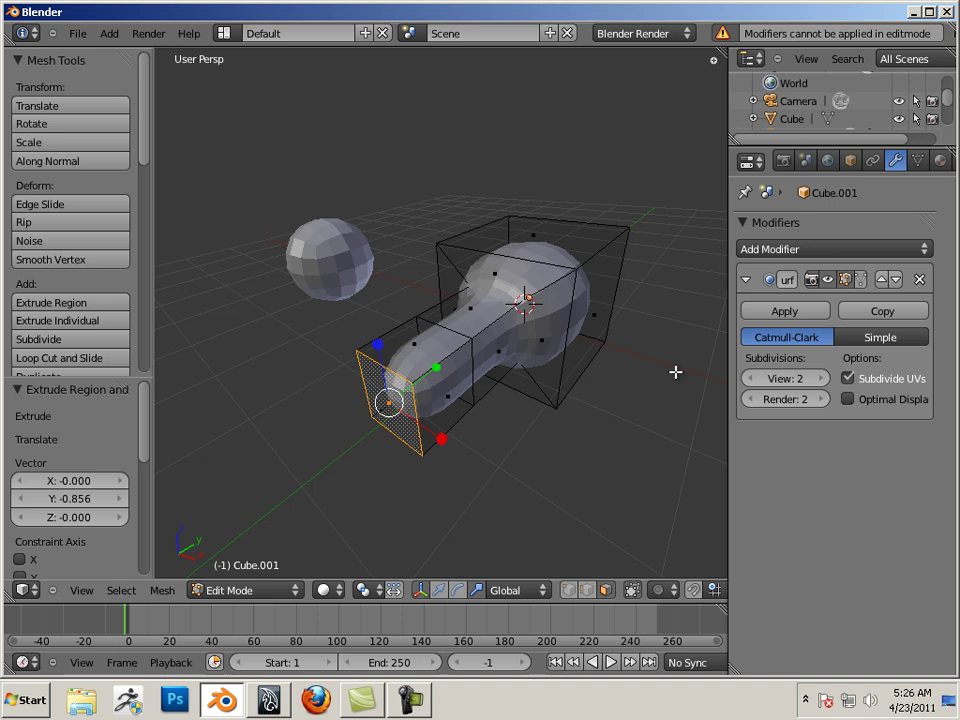
Apply the Subdivision Surface modifier on Cube.001 in Object Mode and inspect the baked mesh.
{"action": "key", "text": "Tab"}
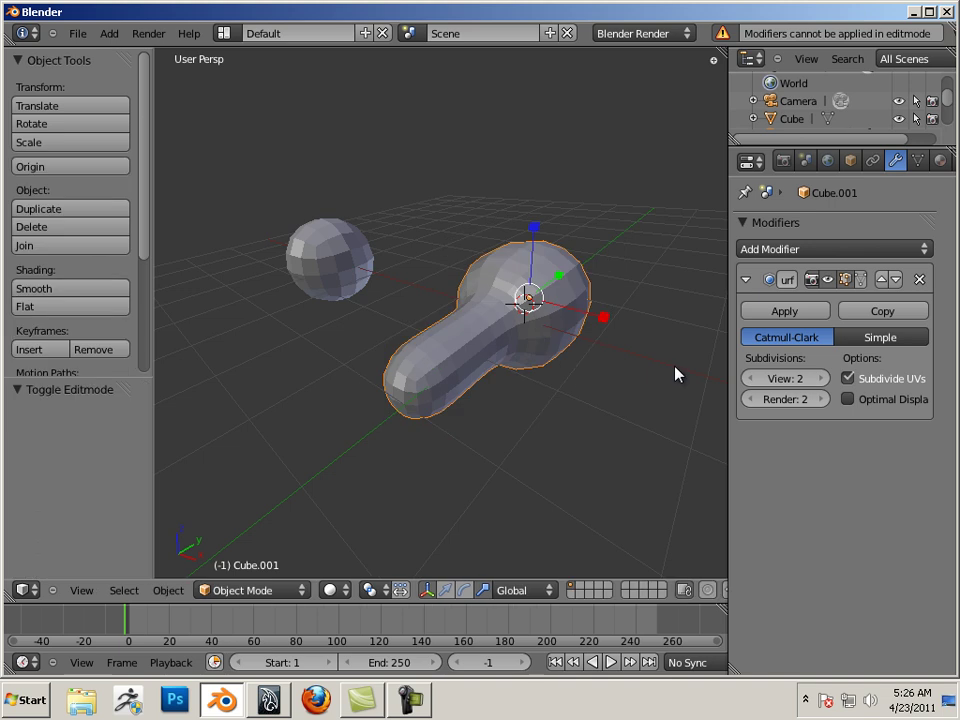
{"action": "left_click", "coordinate": [786, 312]}
{"action": "middle_click_drag", "start_coordinate": [669, 326], "coordinate": [535, 343]}
{"action": "scroll", "coordinate": [600, 369], "scroll_direction": "up", "scroll_amount": 5}
{"action": "scroll", "coordinate": [535, 349], "scroll_direction": "down", "scroll_amount": 5}
{"action": "scroll", "coordinate": [465, 335], "scroll_direction": "down", "scroll_amount": 4}
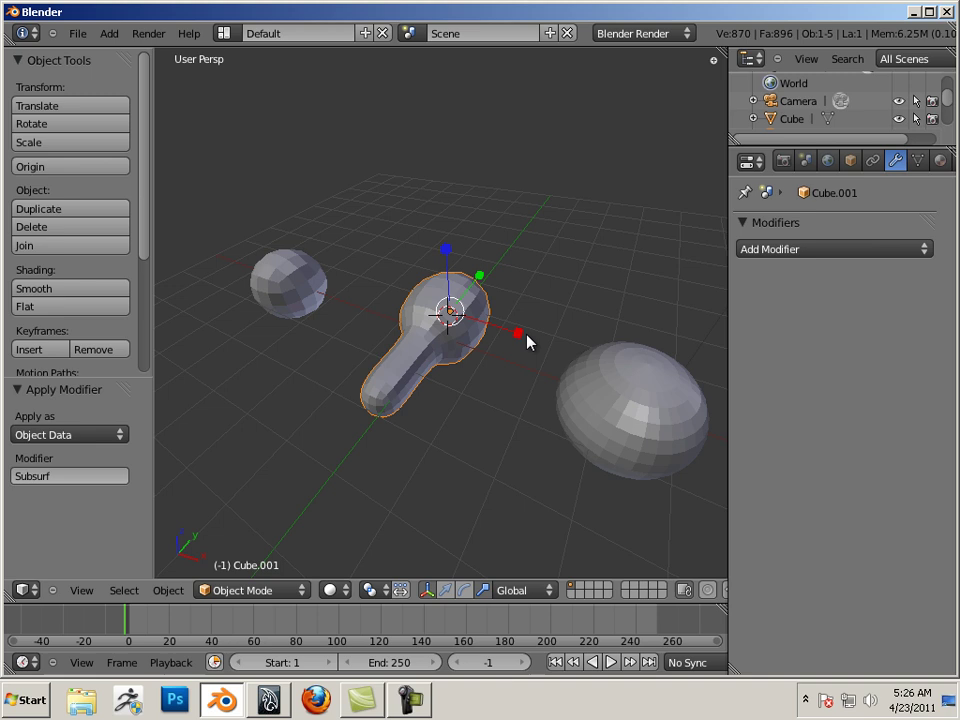
Delete the handle-shaped Cube.001, leaving only the two spheres.
{"action": "key", "text": "Tab"}
{"action": "key", "text": "Tab"}
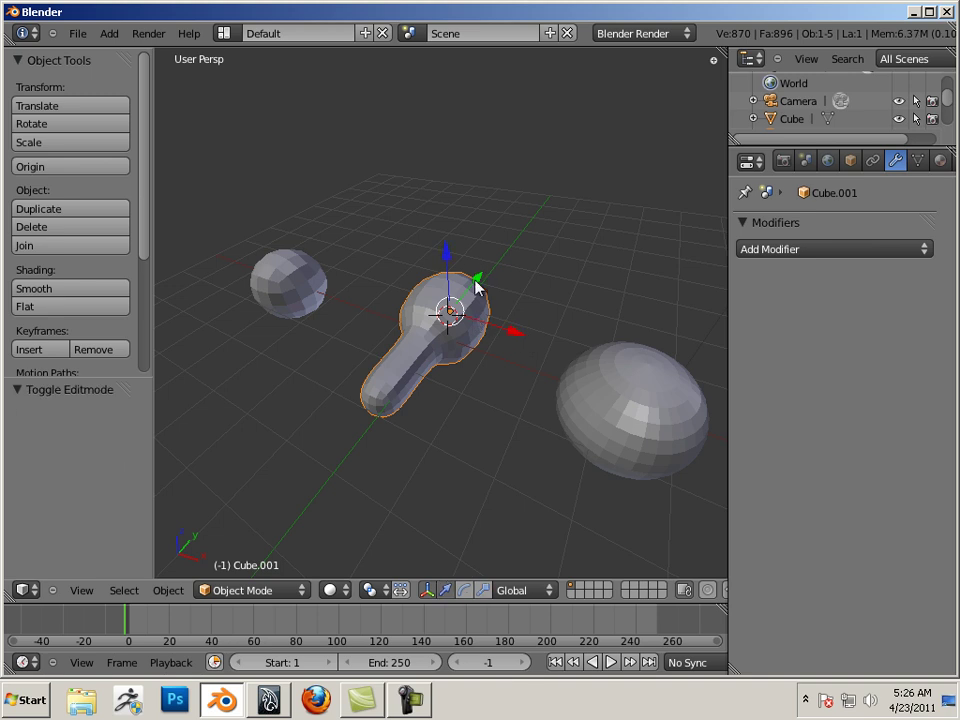
{"action": "left_click_drag", "start_coordinate": [480, 274], "coordinate": [537, 265]}
{"action": "left_click", "coordinate": [510, 272]}
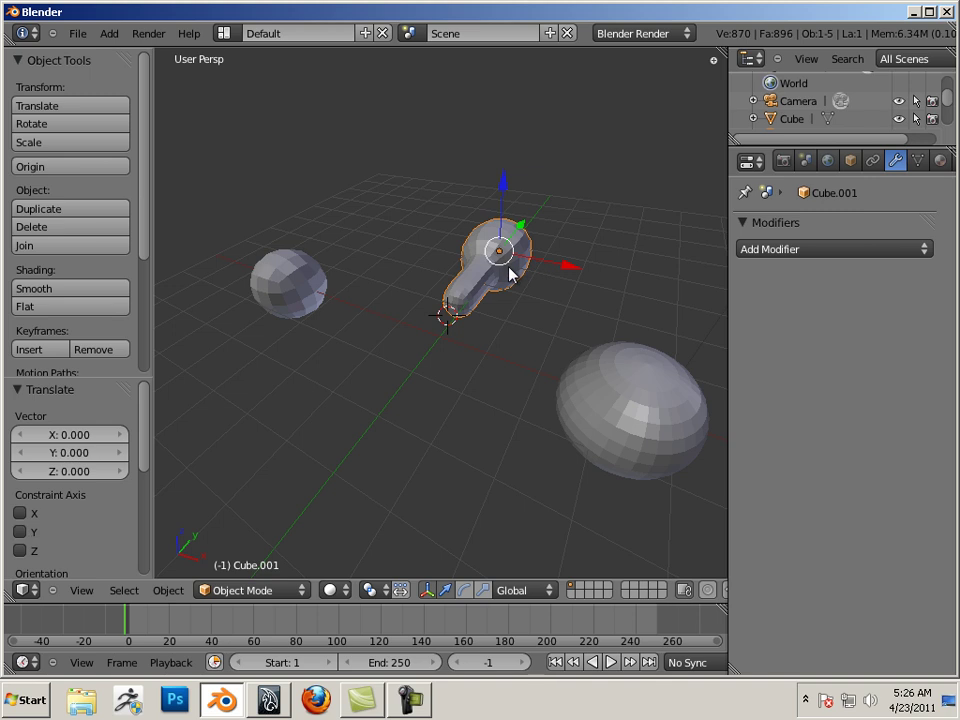
{"action": "key", "text": "x"}
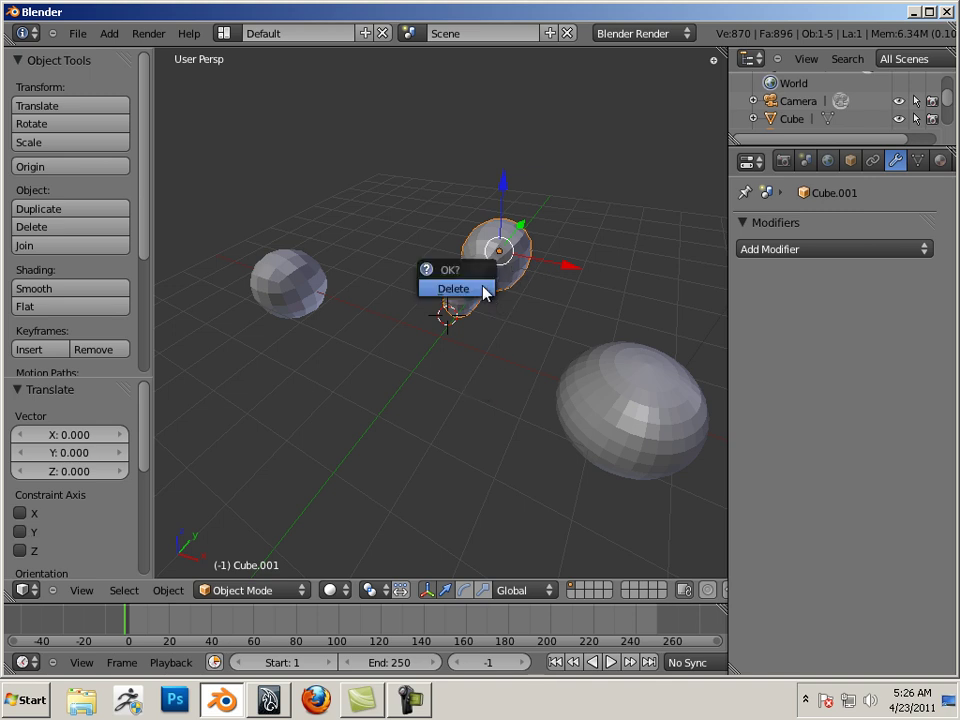
{"action": "left_click", "coordinate": [480, 290]}
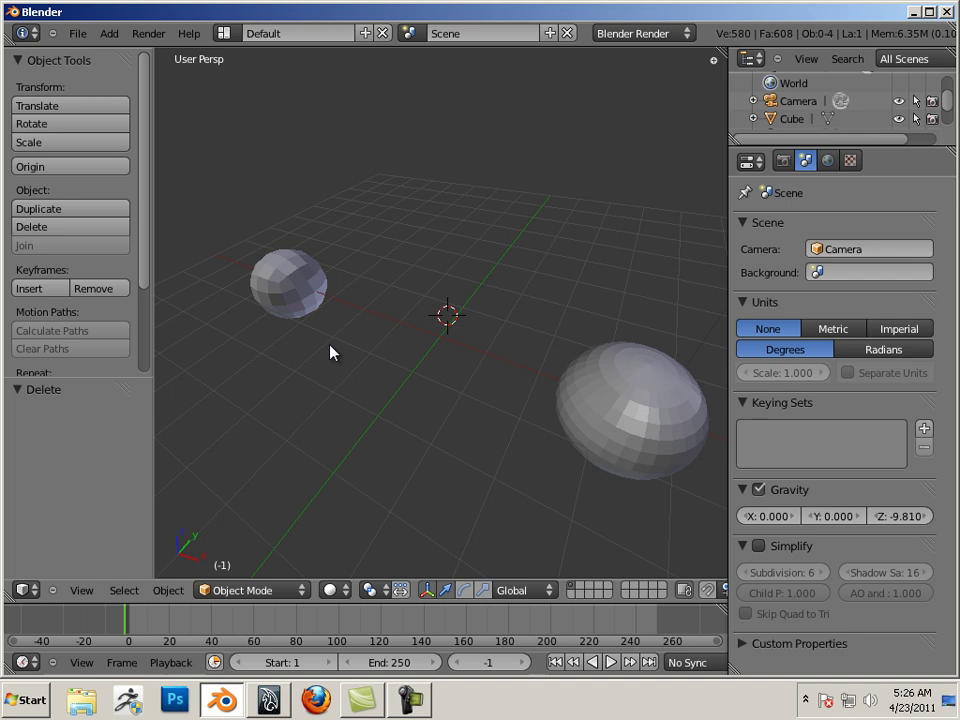
Move the small cube-derived sphere 4.262 along X and frame the view on it.
{"action": "right_click", "coordinate": [281, 295]}
{"action": "left_click_drag", "start_coordinate": [330, 302], "coordinate": [482, 376]}
{"action": "key", "text": "KP_Decimal"}
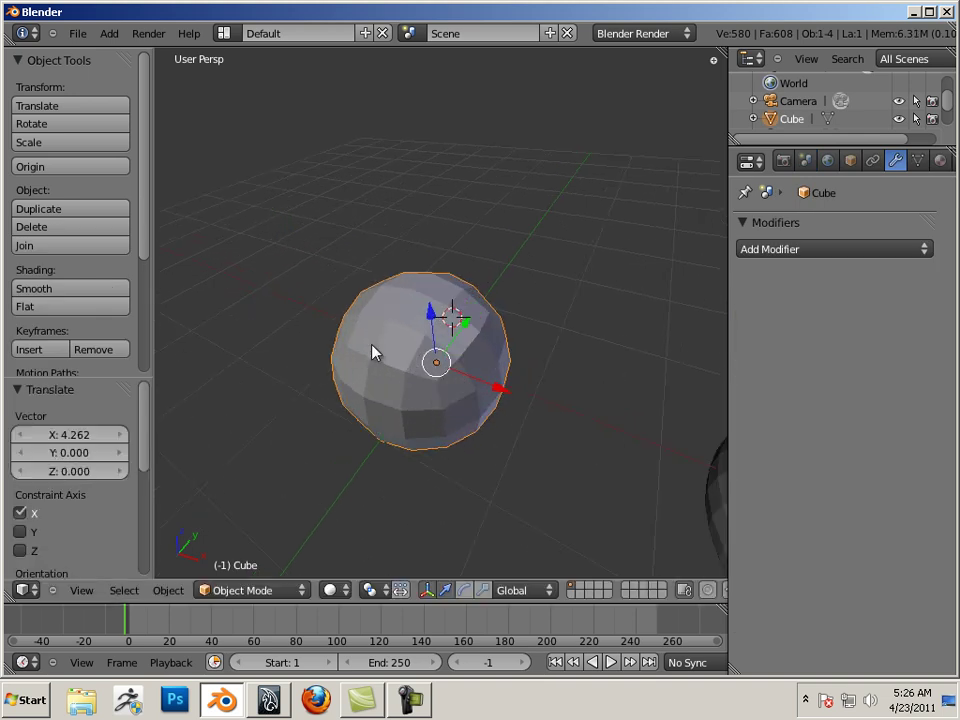
{"action": "middle_click_drag", "start_coordinate": [458, 333], "coordinate": [486, 386]}
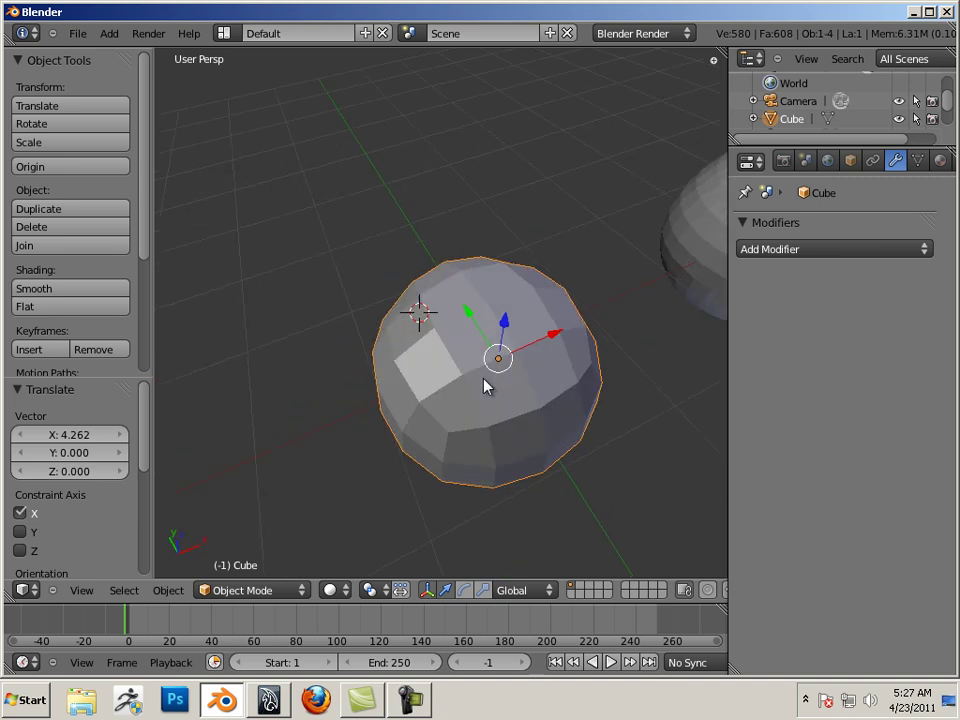
{"action": "scroll", "coordinate": [427, 345], "scroll_direction": "up", "scroll_amount": 2}
{"action": "scroll", "coordinate": [427, 345], "scroll_direction": "up", "scroll_amount": 3}
{"action": "scroll", "coordinate": [441, 354], "scroll_direction": "down", "scroll_amount": 3}
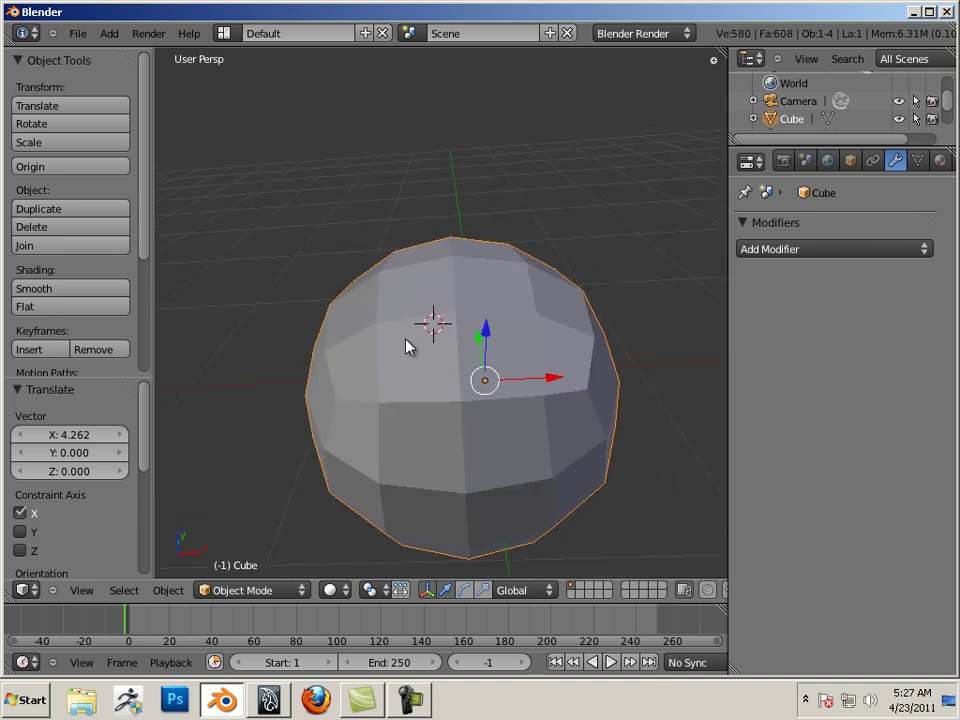
Orbit and zoom around the small sphere to bring the UV sphere into view.
{"action": "middle_click_drag", "start_coordinate": [409, 345], "coordinate": [466, 332]}
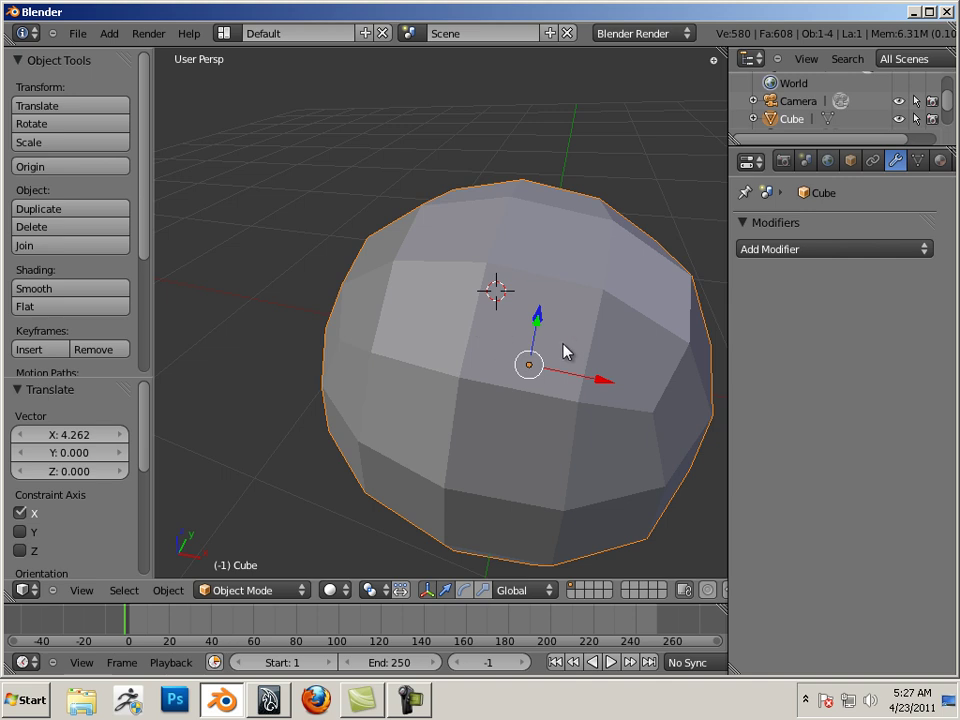
{"action": "middle_click_drag", "start_coordinate": [600, 381], "coordinate": [455, 332]}
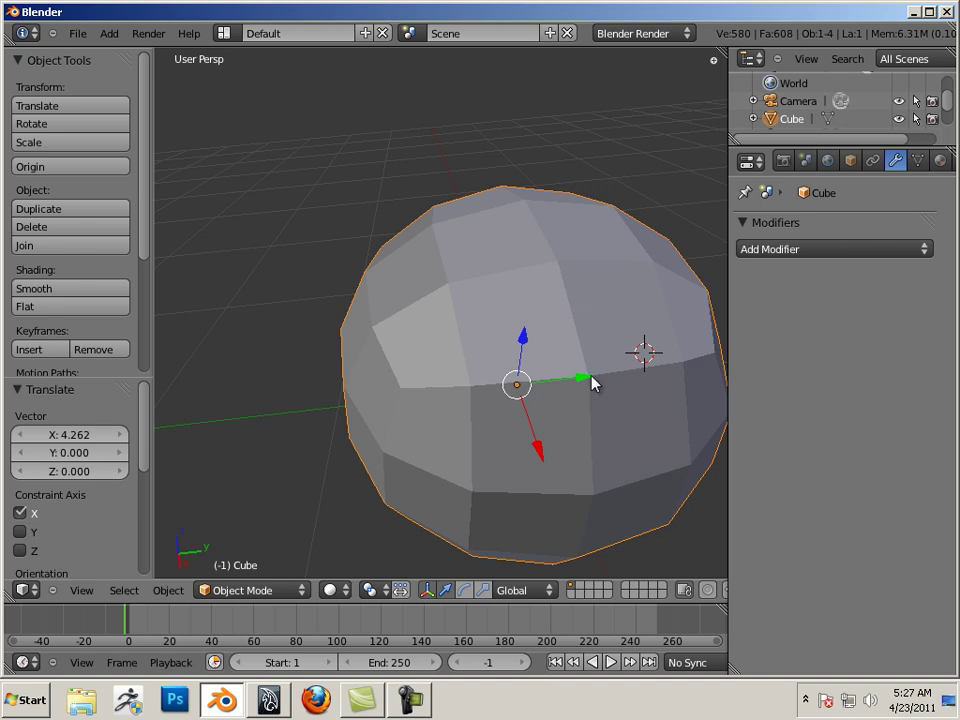
{"action": "scroll", "coordinate": [594, 381], "scroll_direction": "down", "scroll_amount": 8}
{"action": "middle_click_drag", "start_coordinate": [497, 349], "coordinate": [375, 281]}
{"action": "scroll", "coordinate": [519, 302], "scroll_direction": "up", "scroll_amount": 3}
{"action": "scroll", "coordinate": [392, 303], "scroll_direction": "up", "scroll_amount": 3}
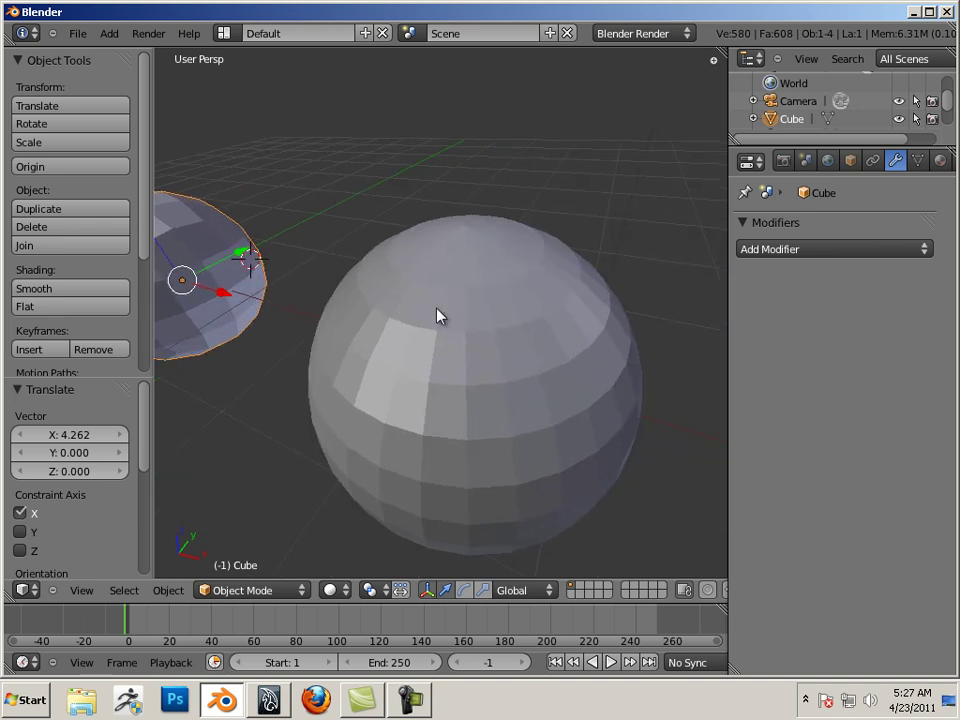
{"action": "scroll", "coordinate": [440, 317], "scroll_direction": "up", "scroll_amount": 3}
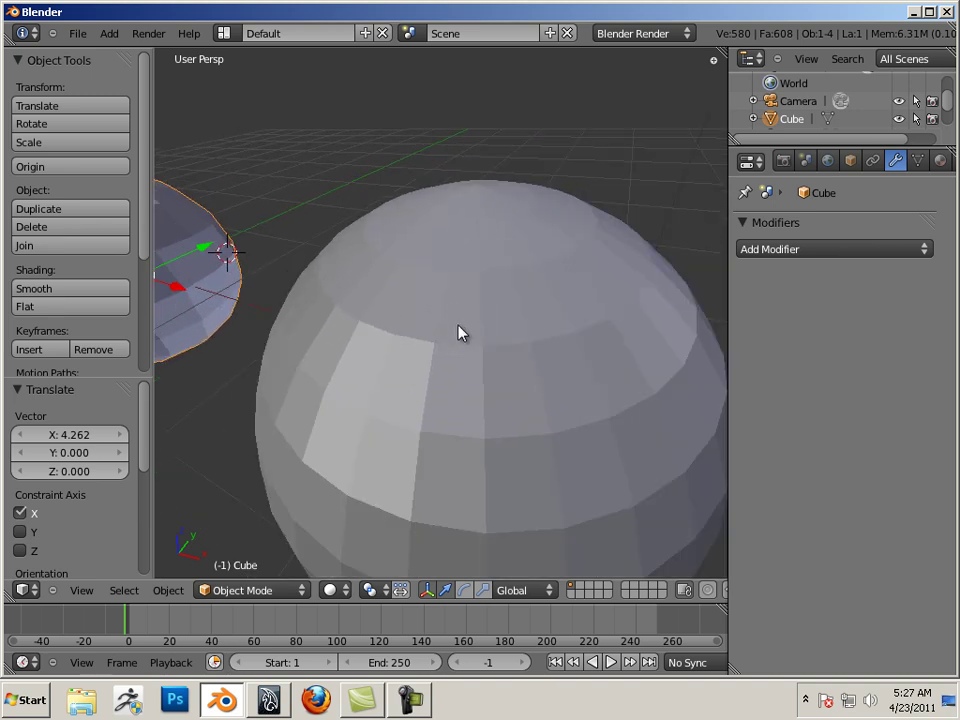
Deselect the small sphere's vertices, then select the UV sphere and enter Edit Mode.
{"action": "key", "text": "Tab"}
{"action": "key", "text": "a"}
{"action": "key", "text": "Tab"}
{"action": "left_click", "coordinate": [467, 330]}
{"action": "right_click", "coordinate": [467, 332]}
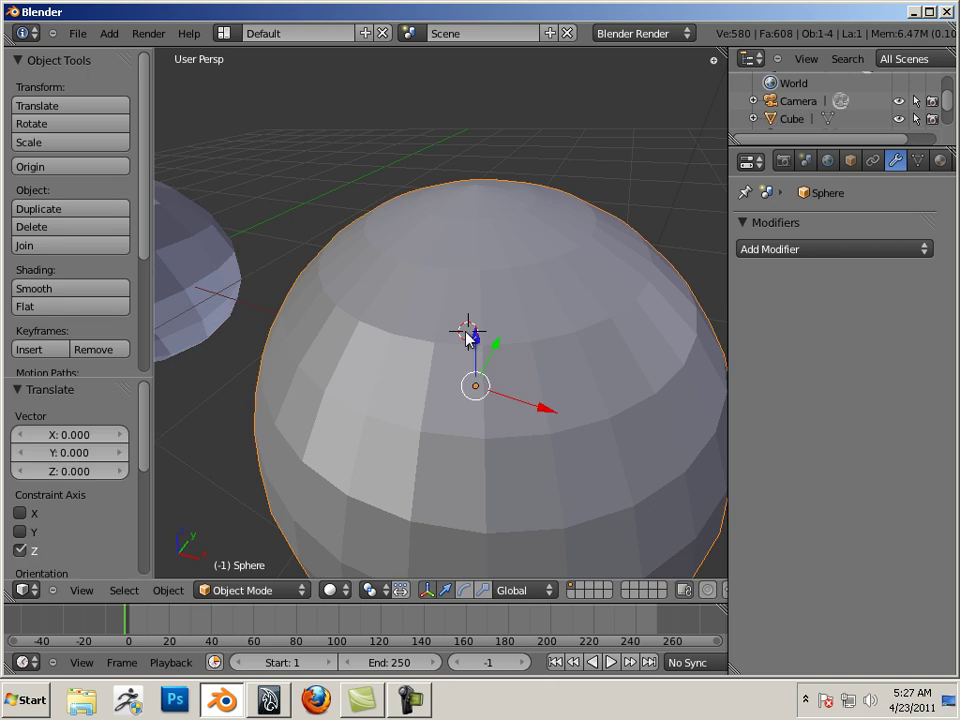
{"action": "key", "text": "Tab"}
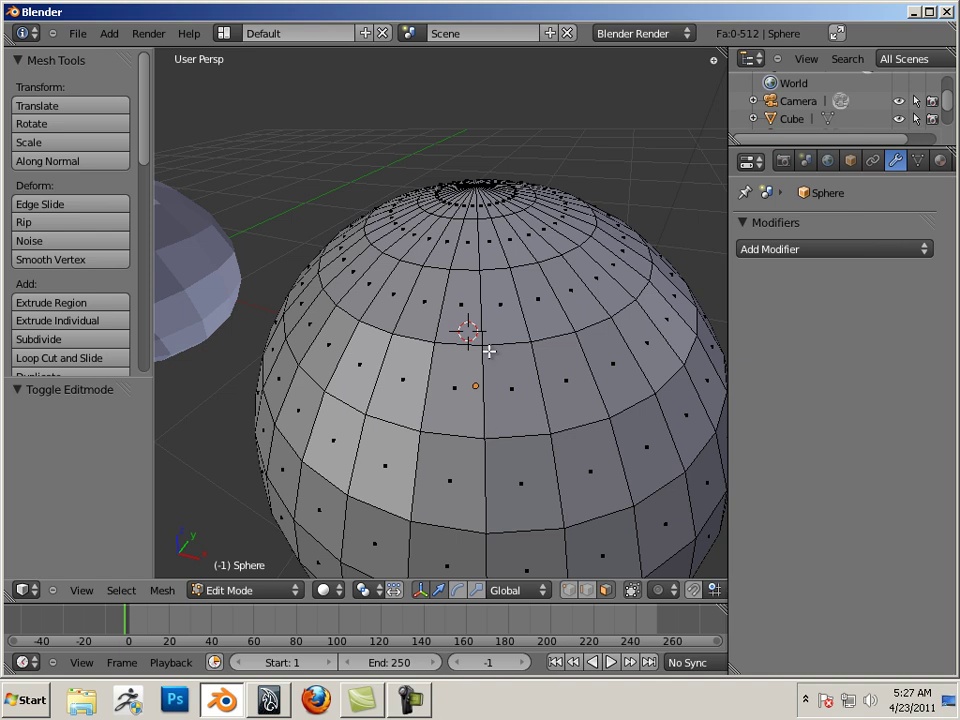
Orbit and zoom to view the UV sphere's pole where face rings converge.
{"action": "middle_click_drag", "start_coordinate": [476, 506], "coordinate": [486, 321]}
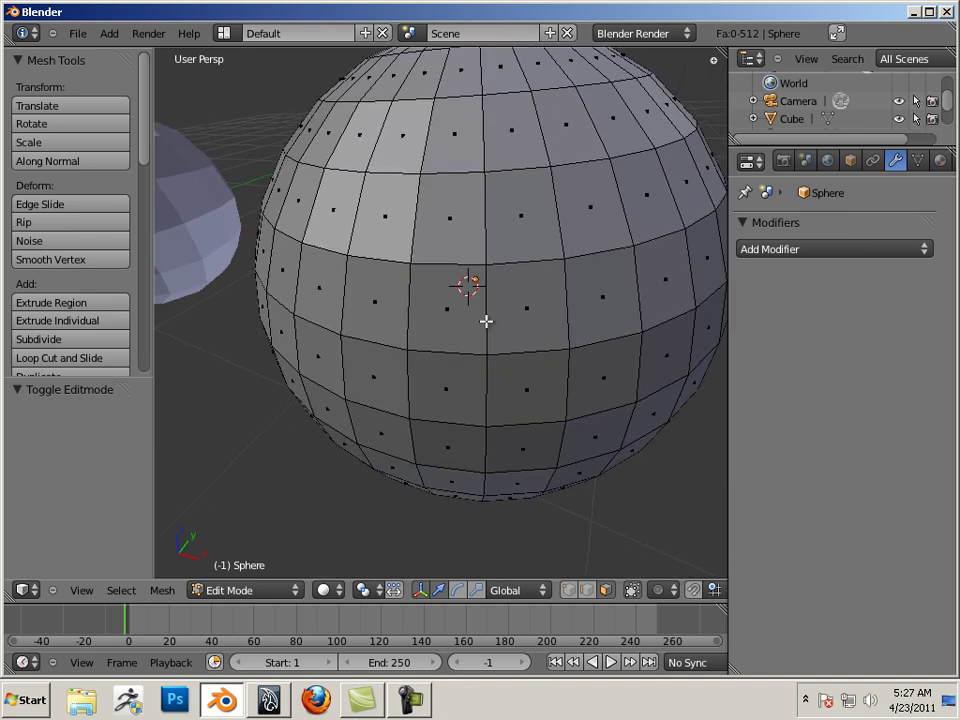
{"action": "middle_click_drag", "start_coordinate": [448, 285], "coordinate": [460, 360]}
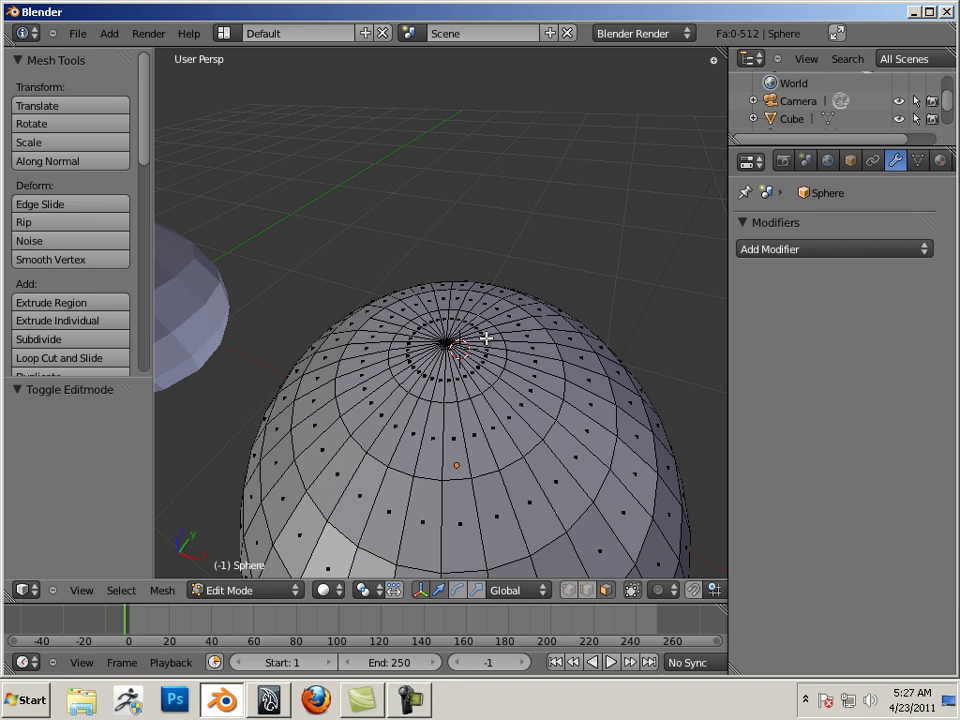
{"action": "scroll", "coordinate": [486, 339], "scroll_direction": "up", "scroll_amount": 3}
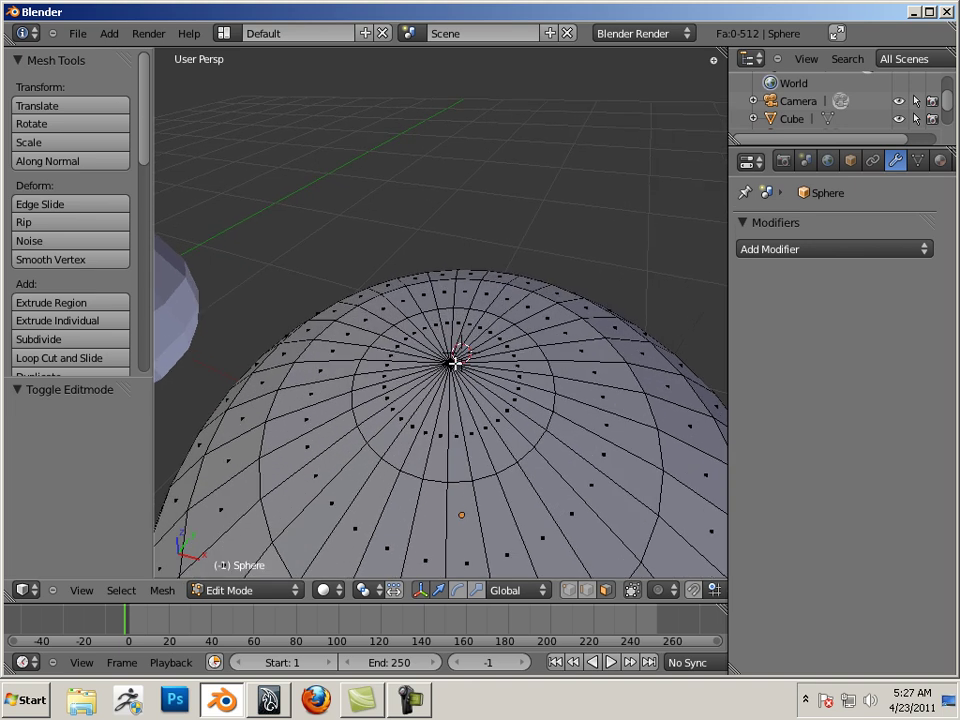
{"action": "scroll", "coordinate": [510, 386], "scroll_direction": "down", "scroll_amount": 6}
{"action": "middle_click_drag", "start_coordinate": [388, 364], "coordinate": [519, 336]}
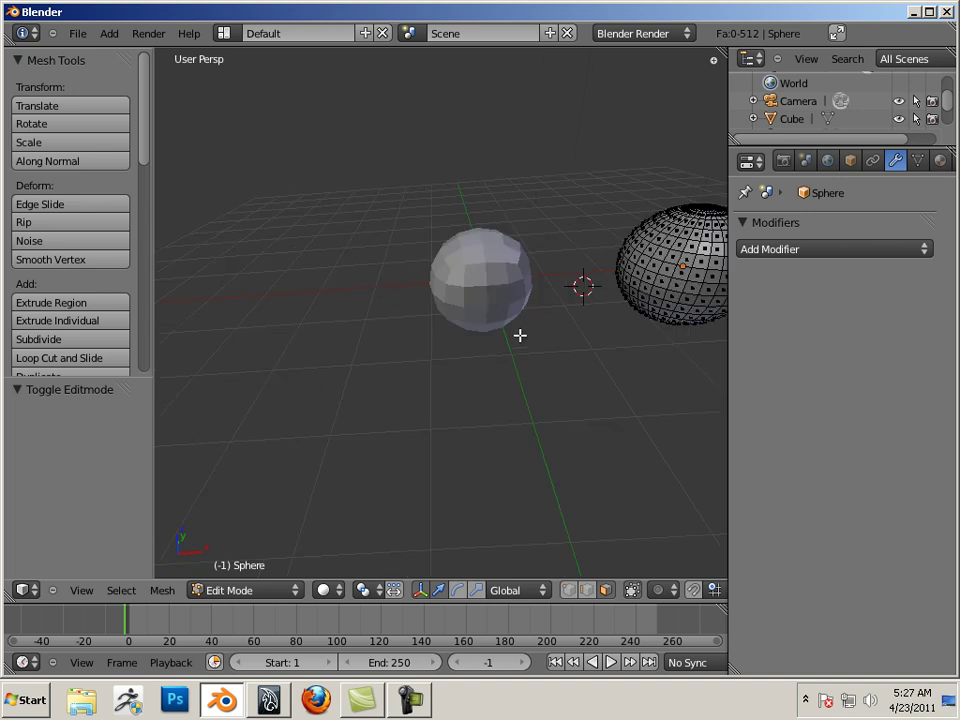
Place the 3D cursor on the small sphere, deselect the UV sphere's vertices, and frame both spheres.
{"action": "left_click", "coordinate": [487, 297]}
{"action": "key", "text": "a"}
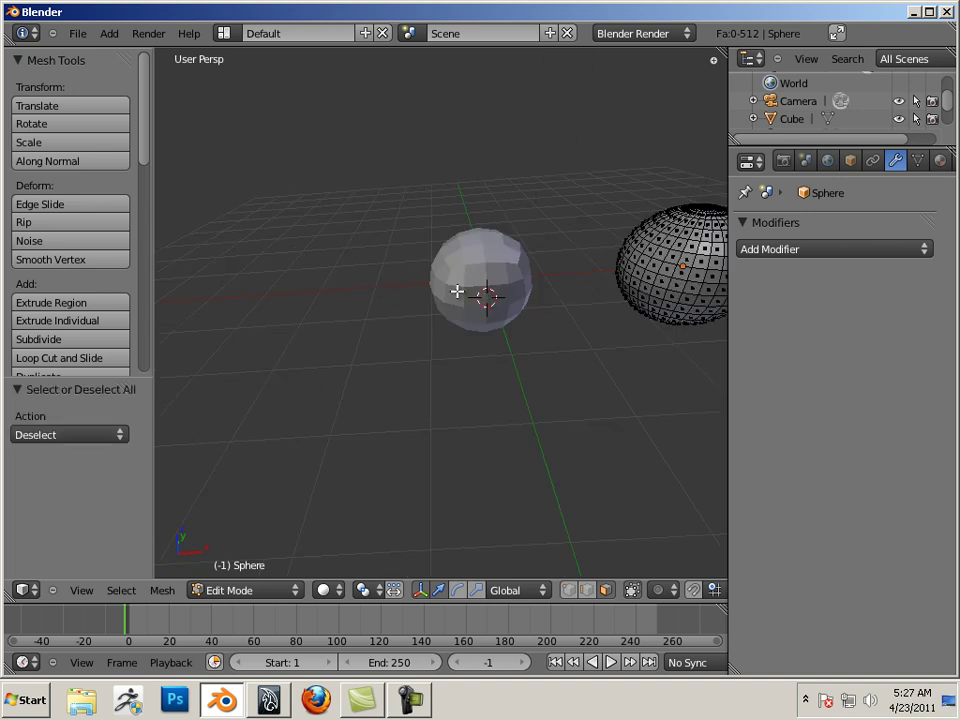
{"action": "middle_click_drag", "start_coordinate": [459, 286], "coordinate": [478, 339]}
{"action": "key", "text": "KP_Decimal"}
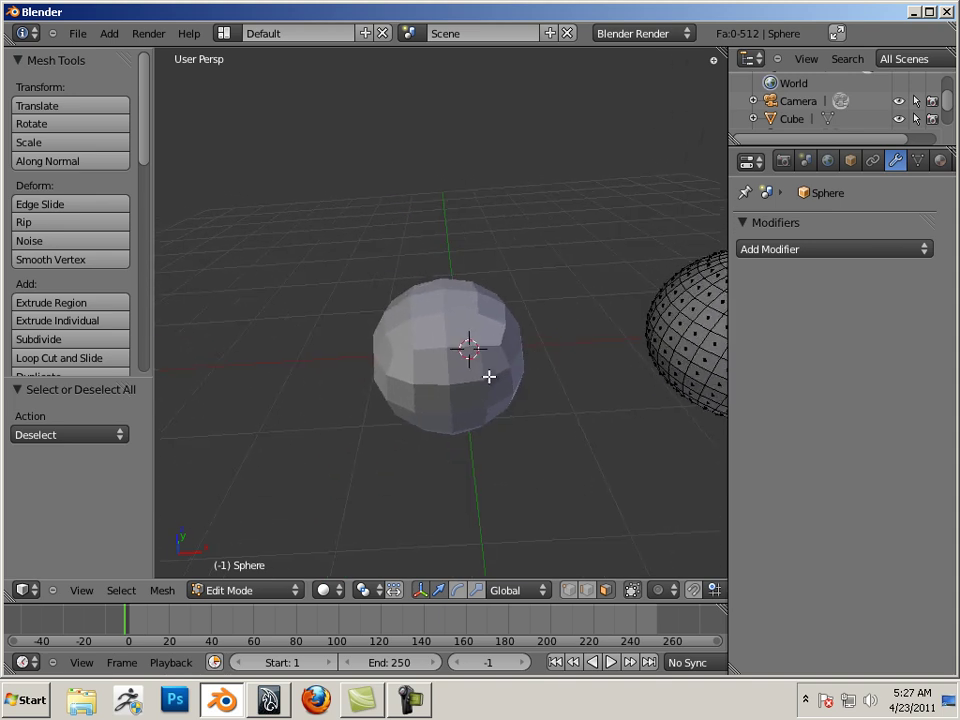
{"action": "left_click", "coordinate": [425, 355]}
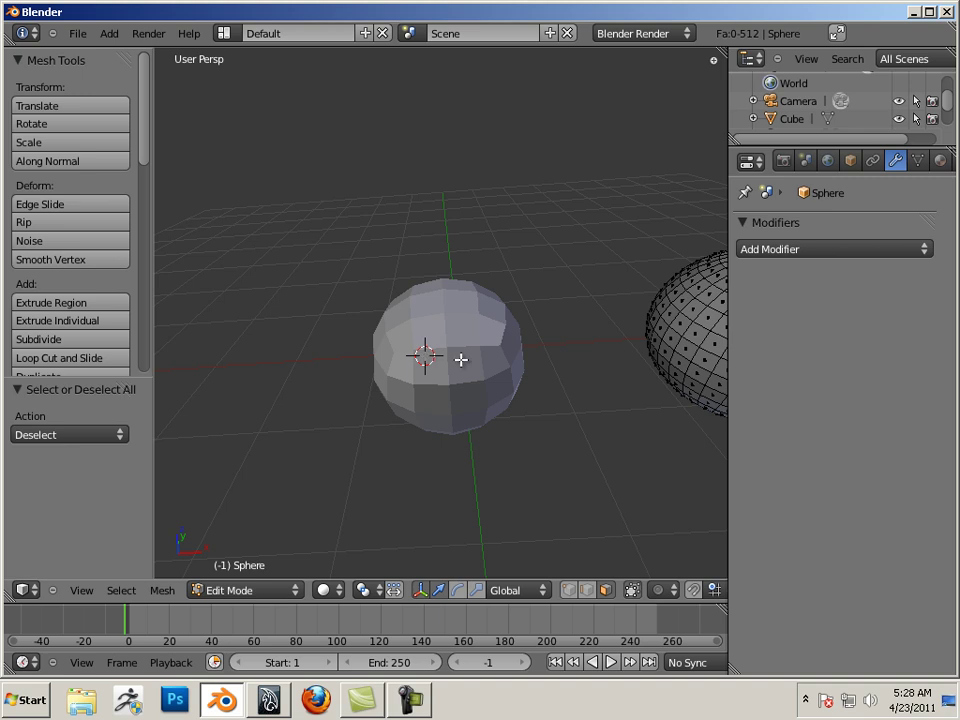
{"action": "middle_click_drag", "start_coordinate": [459, 360], "coordinate": [488, 378]}
{"action": "scroll", "coordinate": [551, 388], "scroll_direction": "down", "scroll_amount": 4}
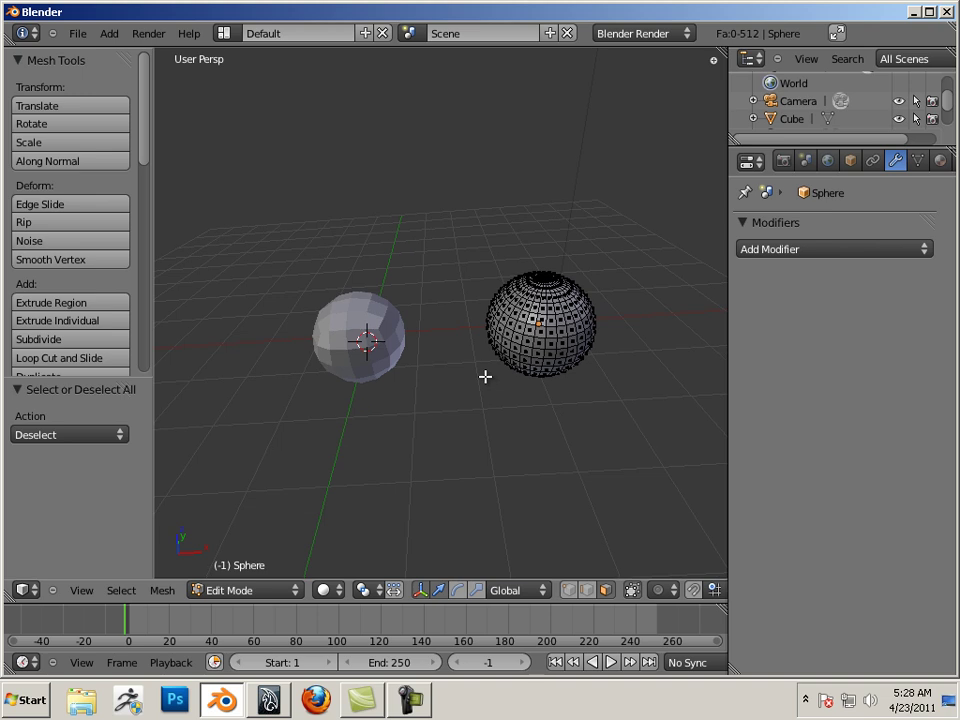
{"action": "middle_click_drag", "start_coordinate": [459, 372], "coordinate": [469, 369]}
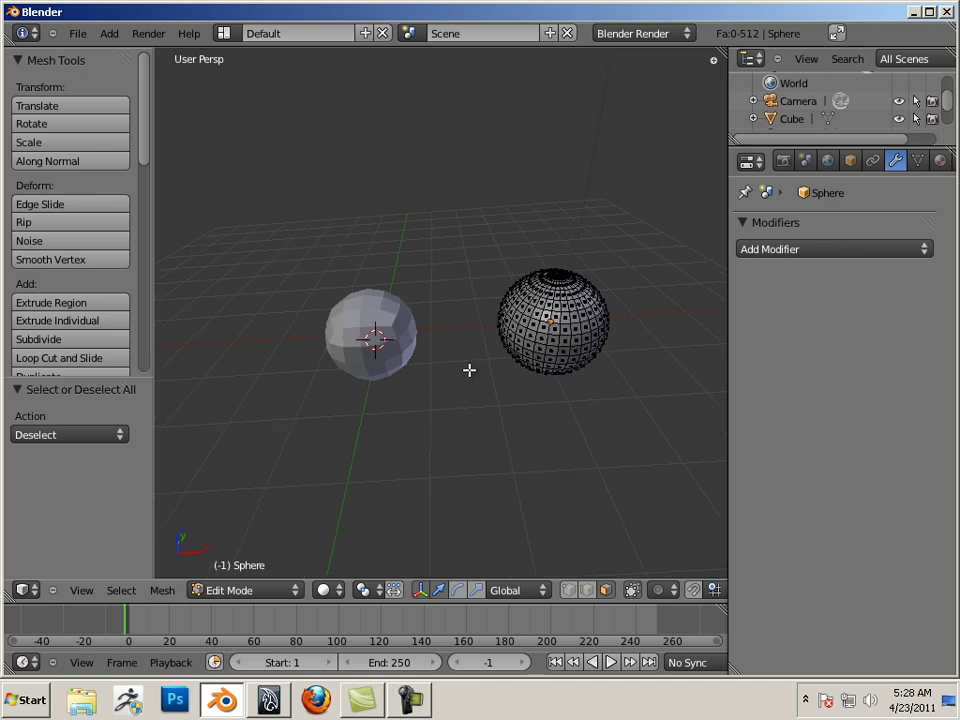